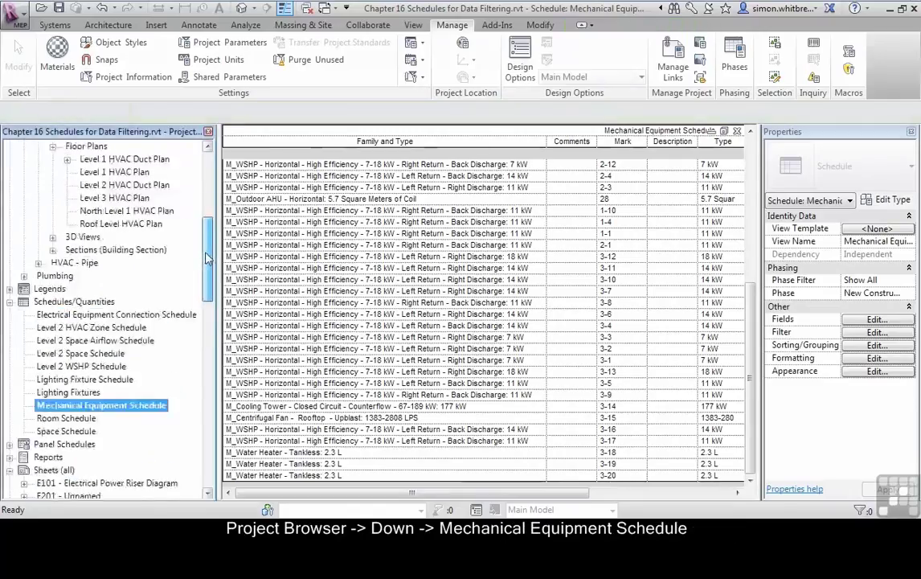
{"action": "scroll", "coordinate": [207, 257], "scroll_direction": "up", "scroll_amount": 4}
- Scroll the Project Browser to Schedules/Quantities to reach the Mechanical Equipment Schedule
{"action": "scroll", "coordinate": [45, 259], "scroll_direction": "down", "scroll_amount": 8}
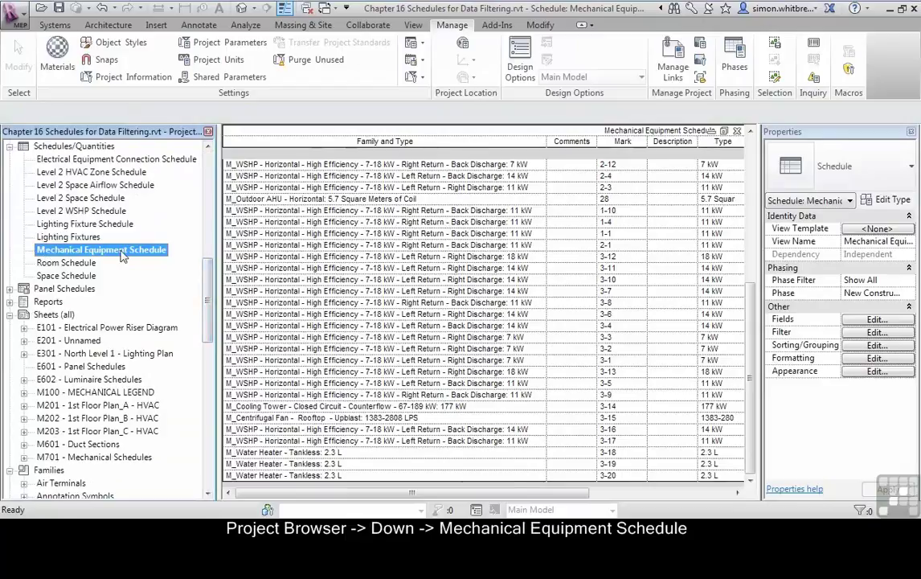
{"action": "left_click", "coordinate": [277, 158]}
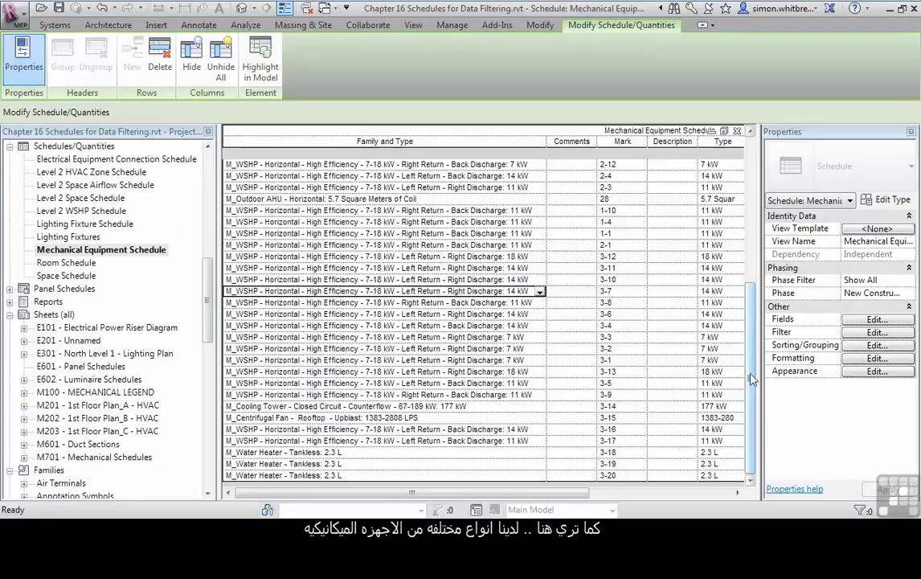
{"action": "left_click_drag", "start_coordinate": [752, 381], "coordinate": [744, 226]}
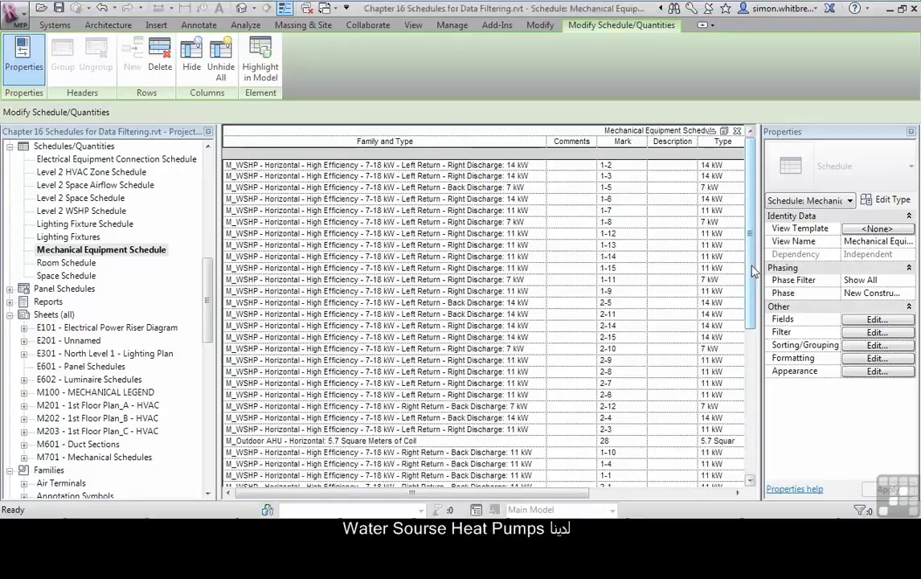
{"action": "left_click_drag", "start_coordinate": [752, 264], "coordinate": [747, 417]}
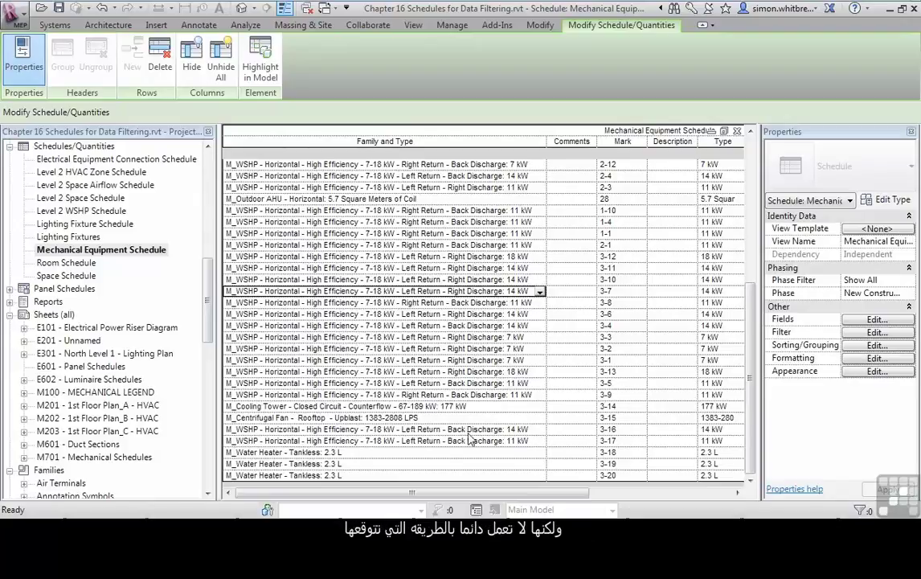
{"action": "left_click", "coordinate": [275, 201]}
{"action": "left_click", "coordinate": [304, 194]}
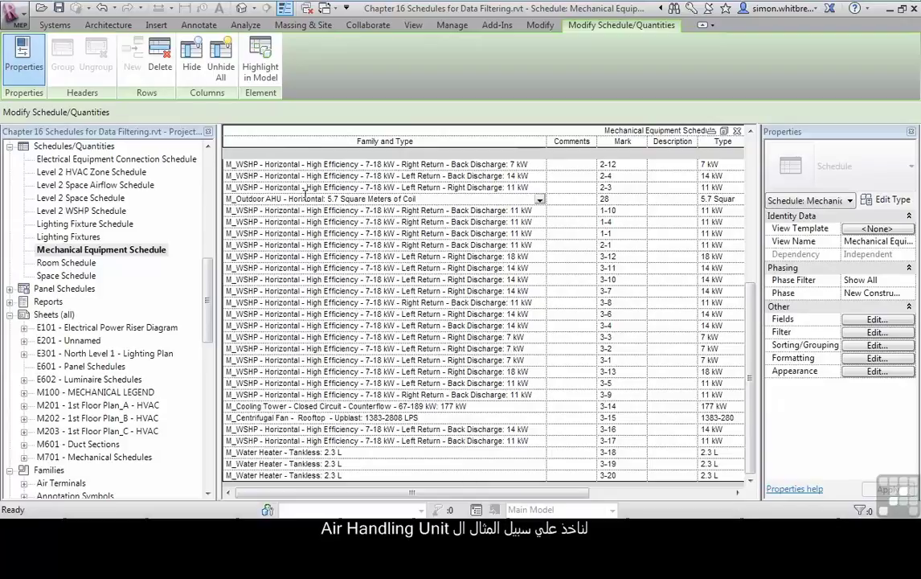
{"action": "left_click", "coordinate": [875, 332]}
{"action": "left_click", "coordinate": [483, 269]}
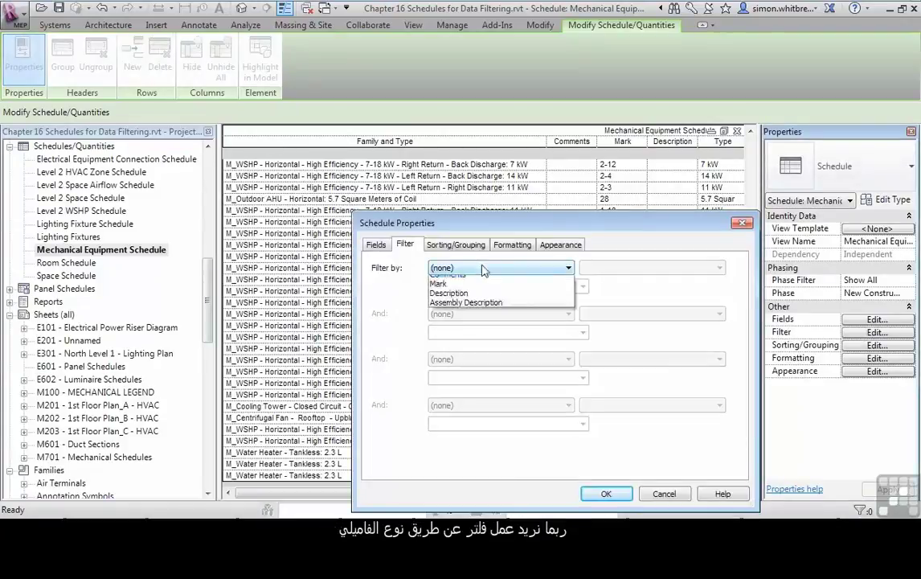
{"action": "left_click", "coordinate": [460, 272]}
{"action": "left_click", "coordinate": [664, 493]}
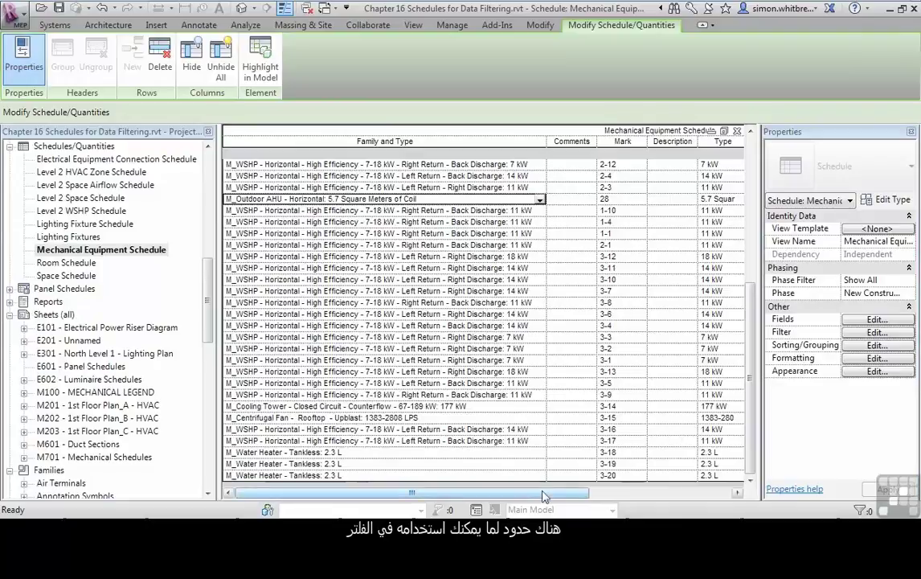
{"action": "left_click_drag", "start_coordinate": [543, 496], "coordinate": [436, 499]}
{"action": "scroll", "coordinate": [733, 215], "scroll_direction": "up", "scroll_amount": 7}
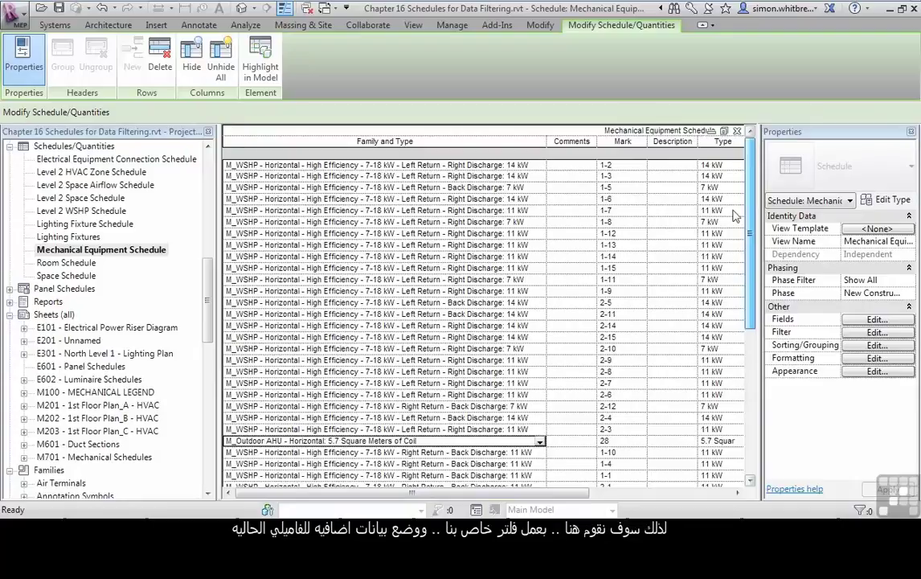
{"action": "scroll", "coordinate": [754, 345], "scroll_direction": "down", "scroll_amount": 3}
{"action": "left_click_drag", "start_coordinate": [756, 347], "coordinate": [748, 294]}
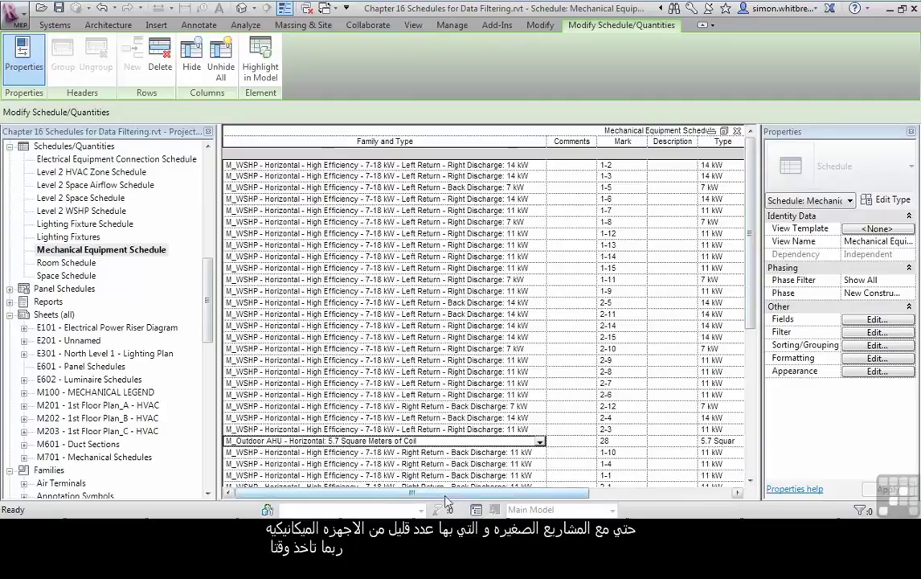
{"action": "left_click_drag", "start_coordinate": [447, 500], "coordinate": [398, 494]}
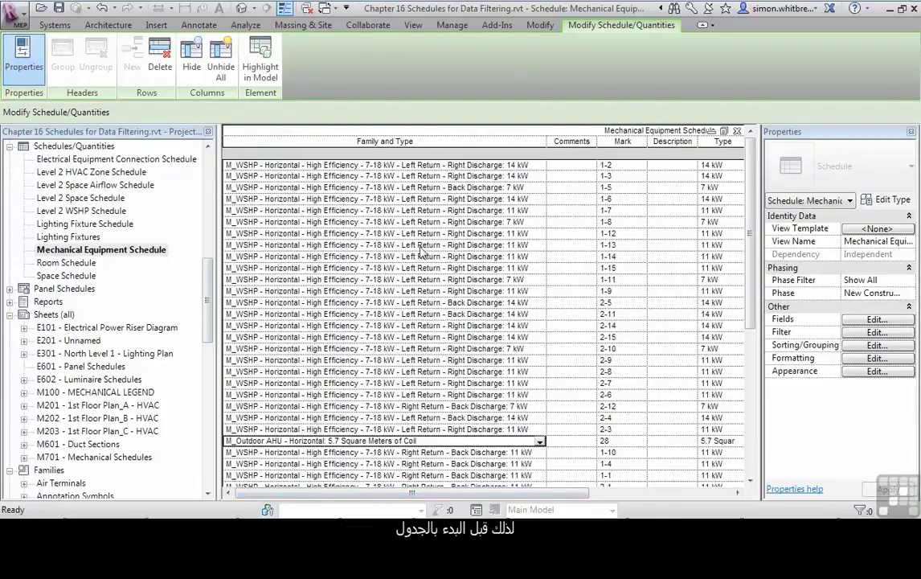
- Open the Edit Shared Parameters dialog from the Manage tab's Settings panel
{"action": "left_click", "coordinate": [453, 27]}
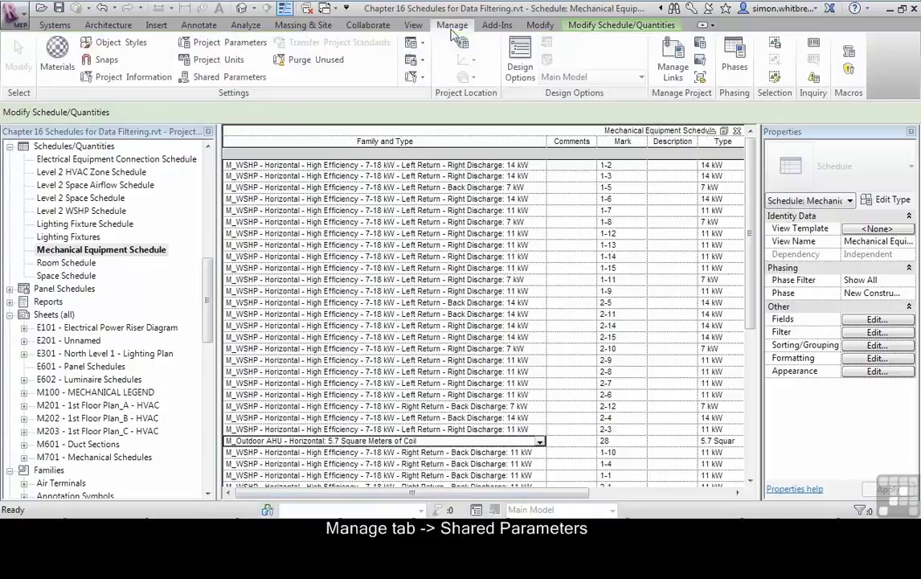
{"action": "left_click", "coordinate": [200, 78]}
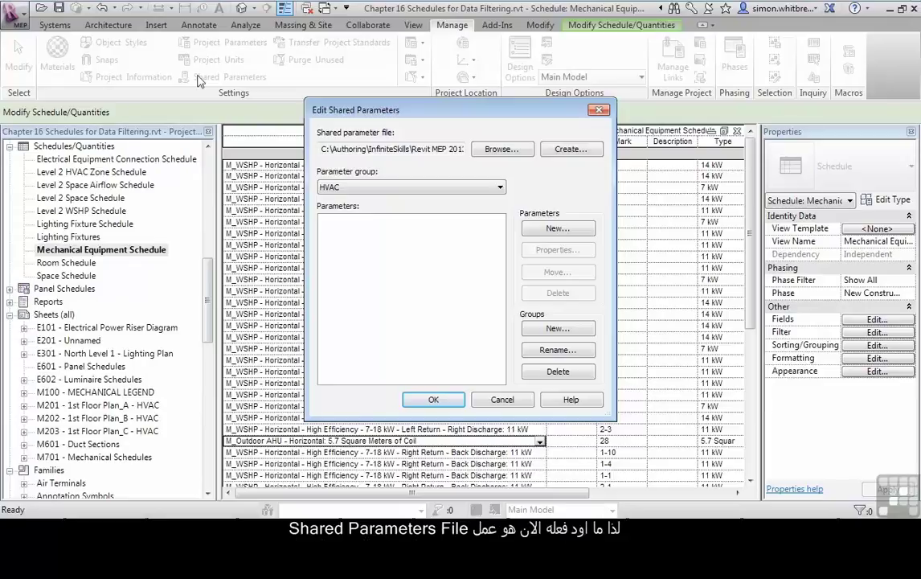
- Create the shared parameter file Chapter 16 Shared Parameters.txt in the Revit folder
{"action": "left_click", "coordinate": [563, 149]}
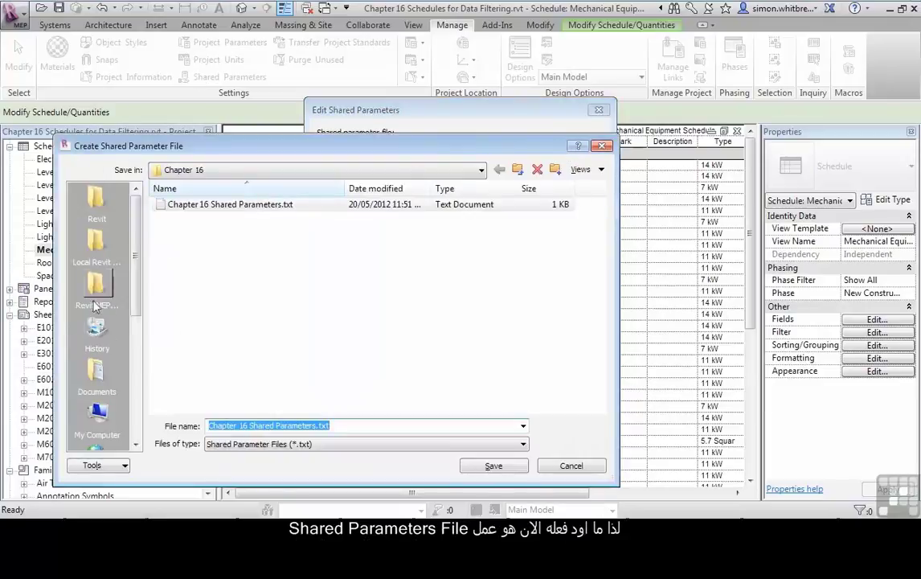
{"action": "left_click", "coordinate": [95, 288]}
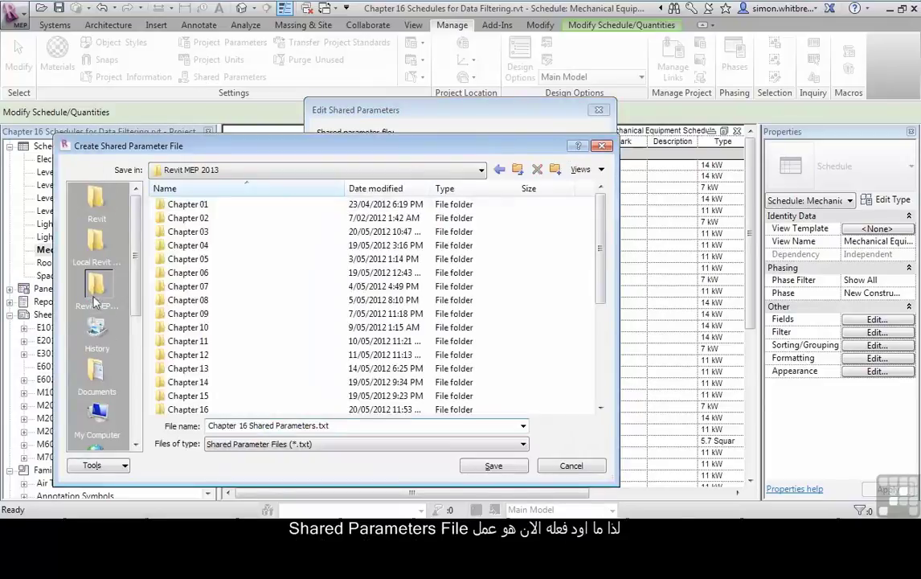
{"action": "left_click", "coordinate": [96, 243]}
{"action": "left_click", "coordinate": [96, 203]}
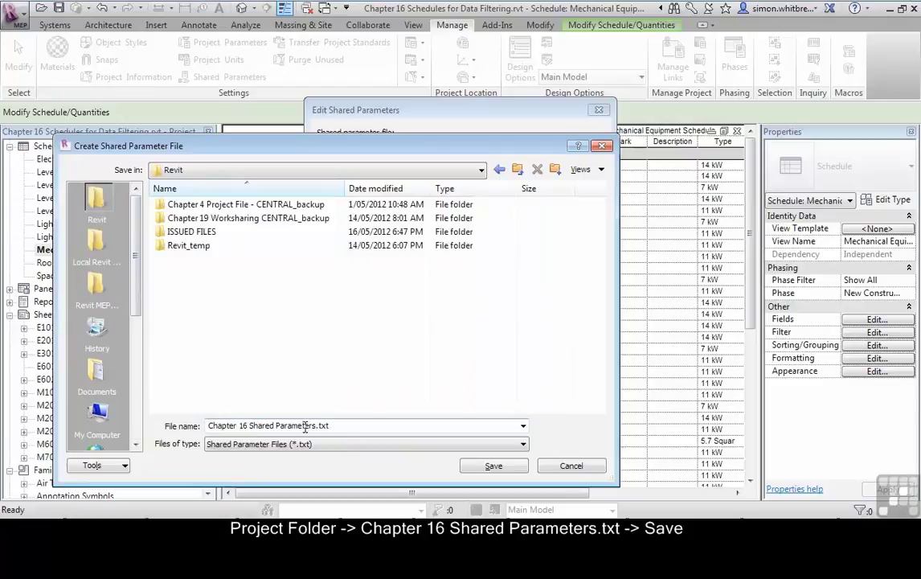
{"action": "left_click", "coordinate": [493, 467]}
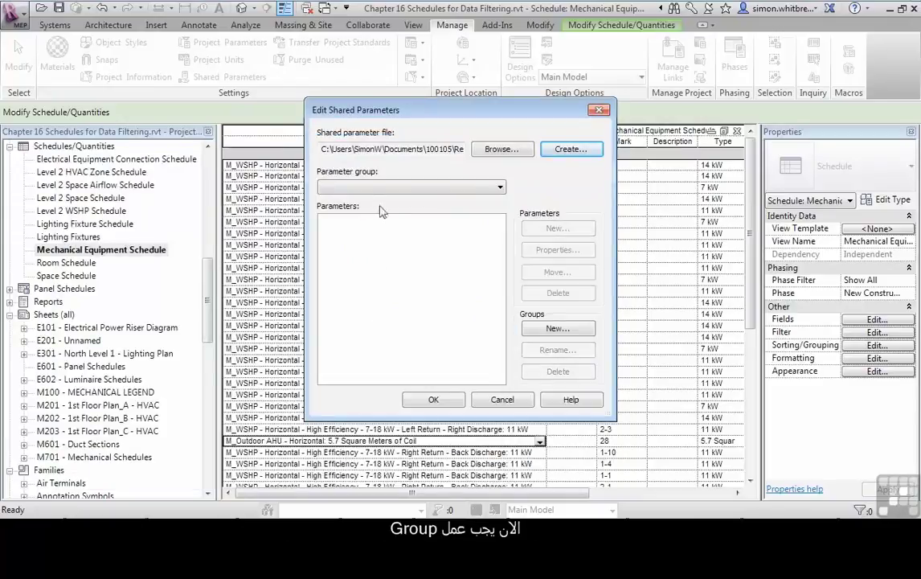
- Add a new shared parameter group named HVAC
{"action": "left_click", "coordinate": [558, 329]}
{"action": "type", "text": "HVAC"}
{"action": "key", "text": "Return"}
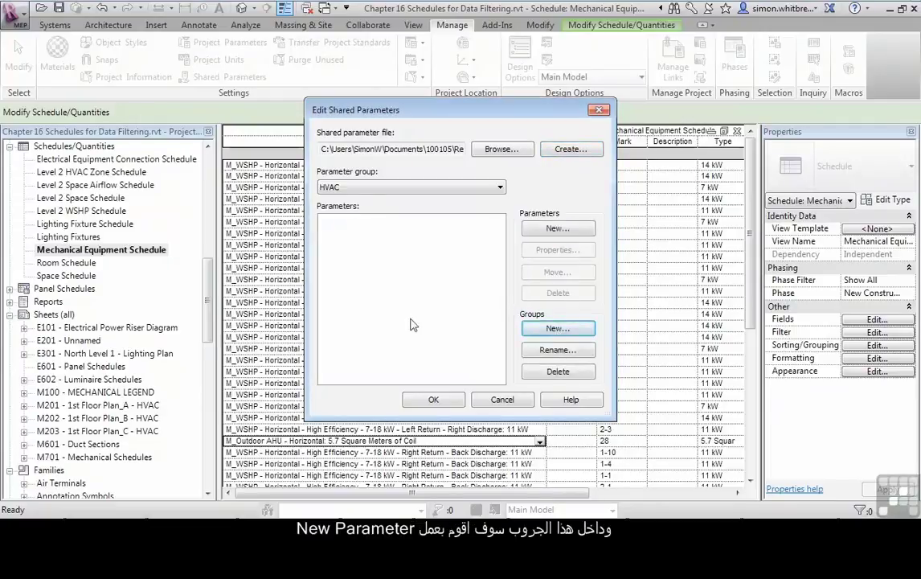
- Create a Text parameter named Equipment Type in the HVAC group
{"action": "left_click", "coordinate": [554, 229]}
{"action": "type", "text": "Equ"}
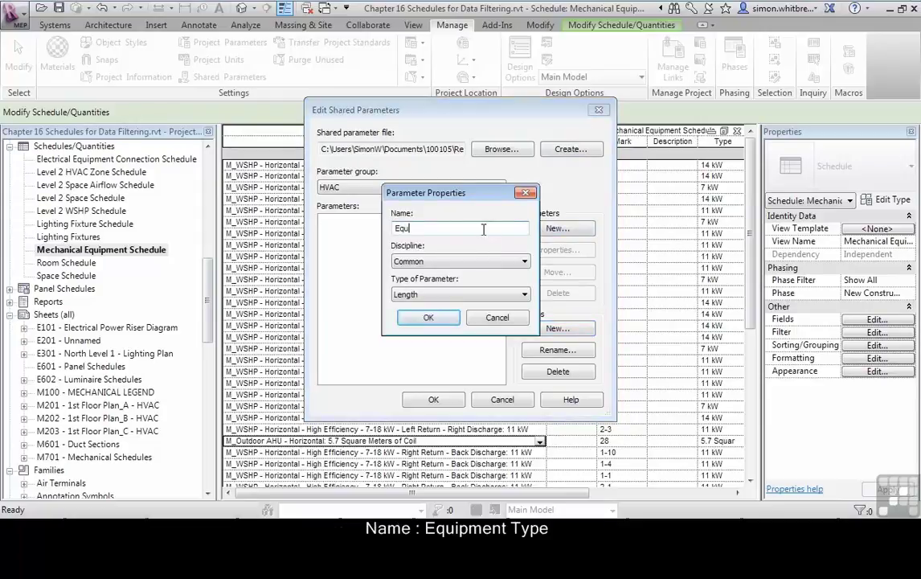
{"action": "type", "text": "ipment Type"}
{"action": "left_click", "coordinate": [405, 294]}
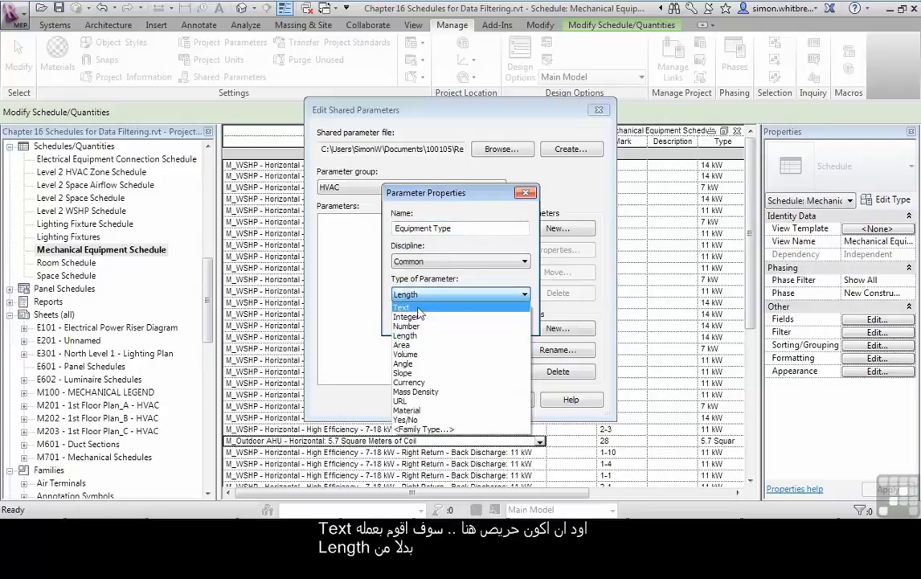
{"action": "left_click", "coordinate": [417, 309]}
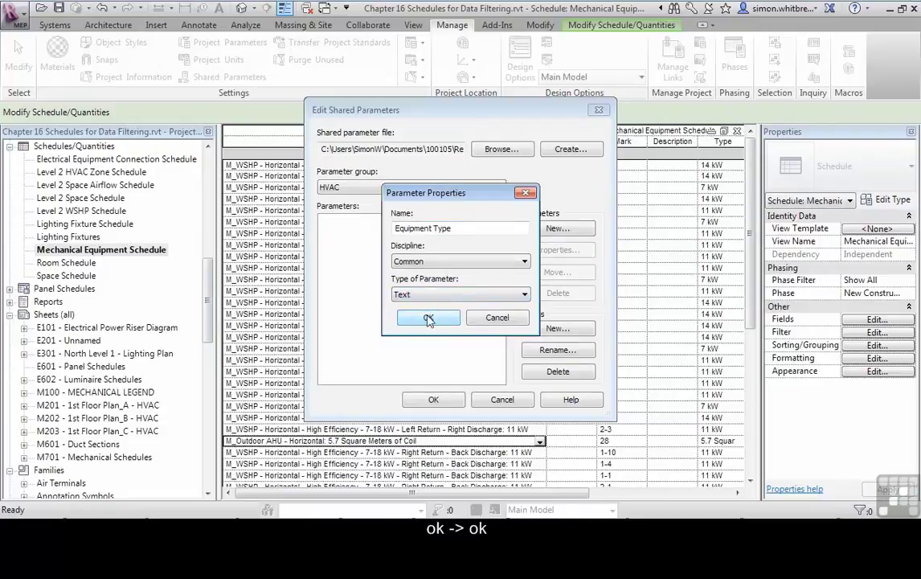
{"action": "left_click", "coordinate": [428, 319]}
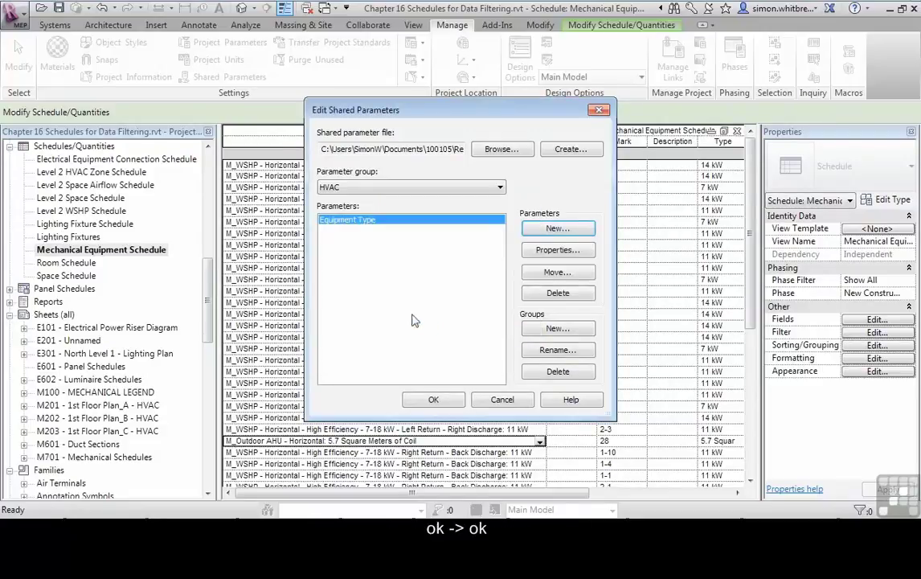
- Close the shared parameters editor and open the Project Parameters list
{"action": "left_click", "coordinate": [434, 398]}
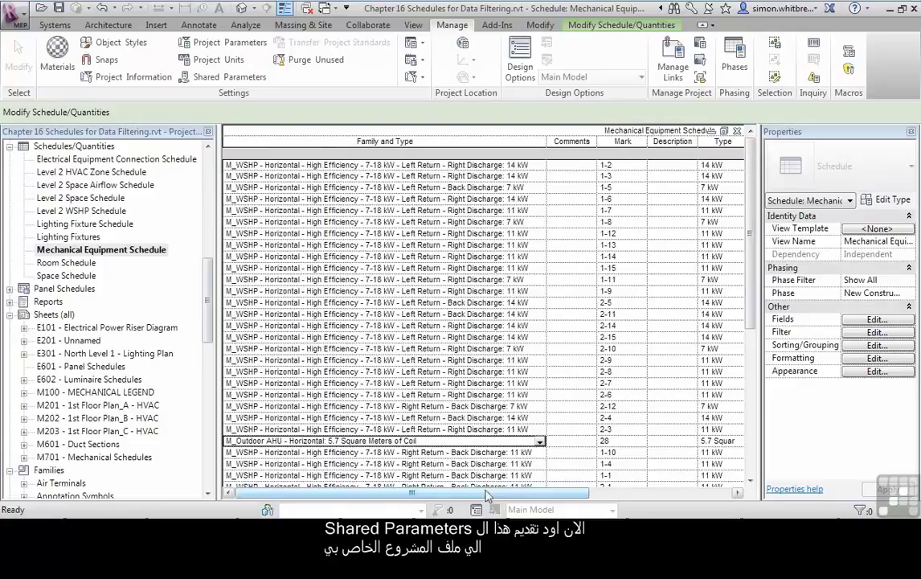
{"action": "left_click_drag", "start_coordinate": [506, 496], "coordinate": [469, 492]}
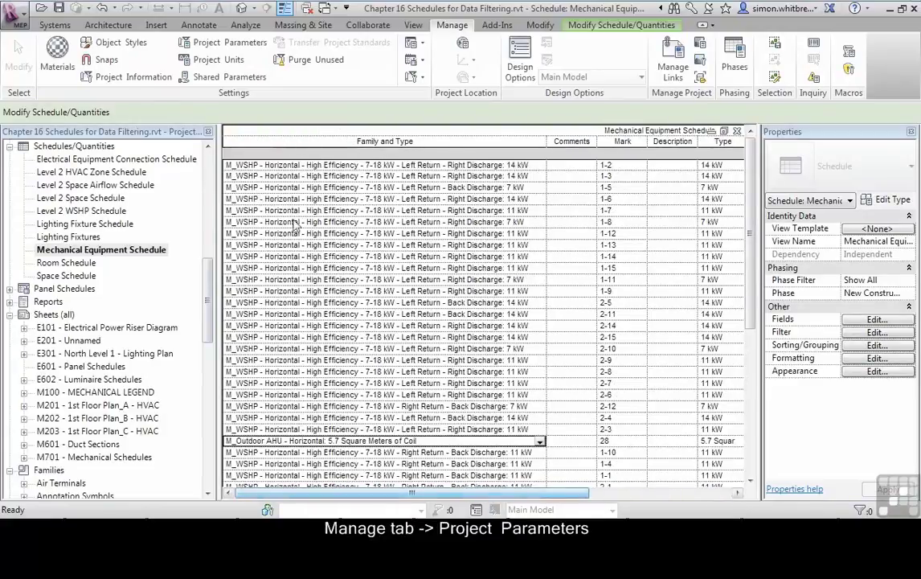
{"action": "left_click", "coordinate": [461, 28]}
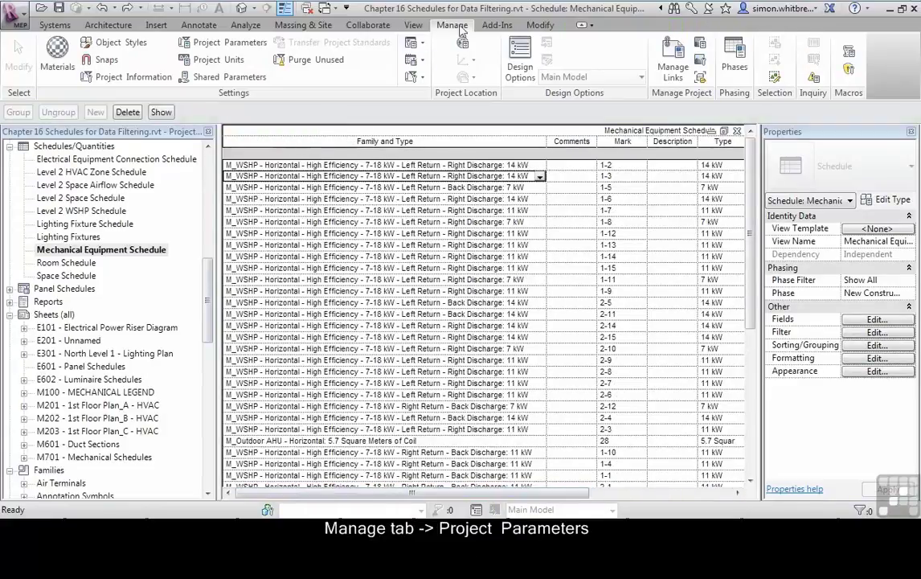
{"action": "left_click", "coordinate": [217, 45]}
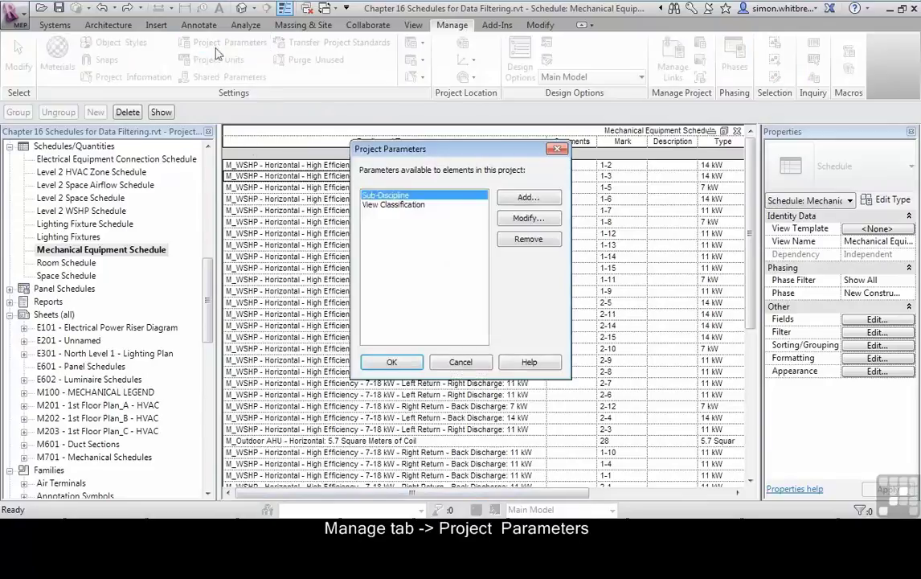
- Add shared parameter Equipment Type as a type parameter for the Mechanical Equipment category
{"action": "left_click", "coordinate": [529, 198]}
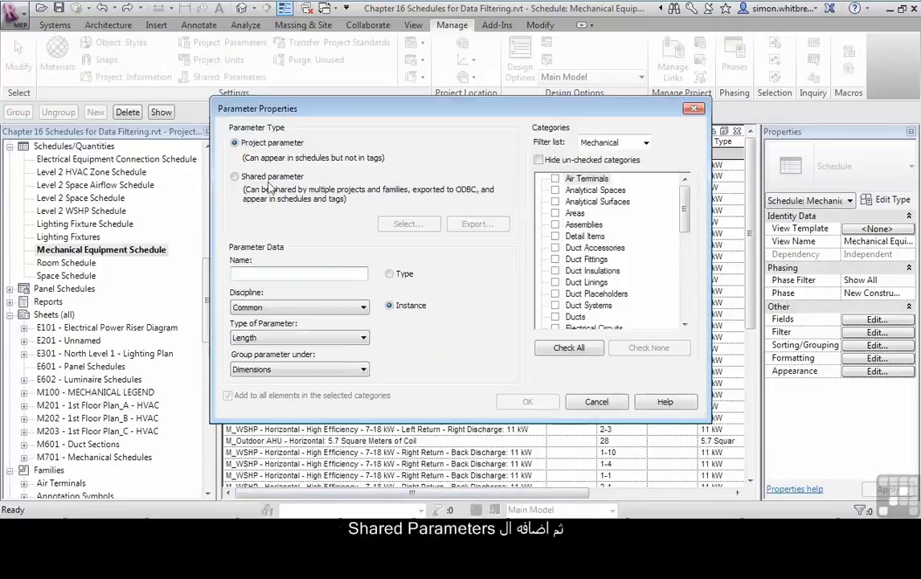
{"action": "left_click", "coordinate": [235, 177]}
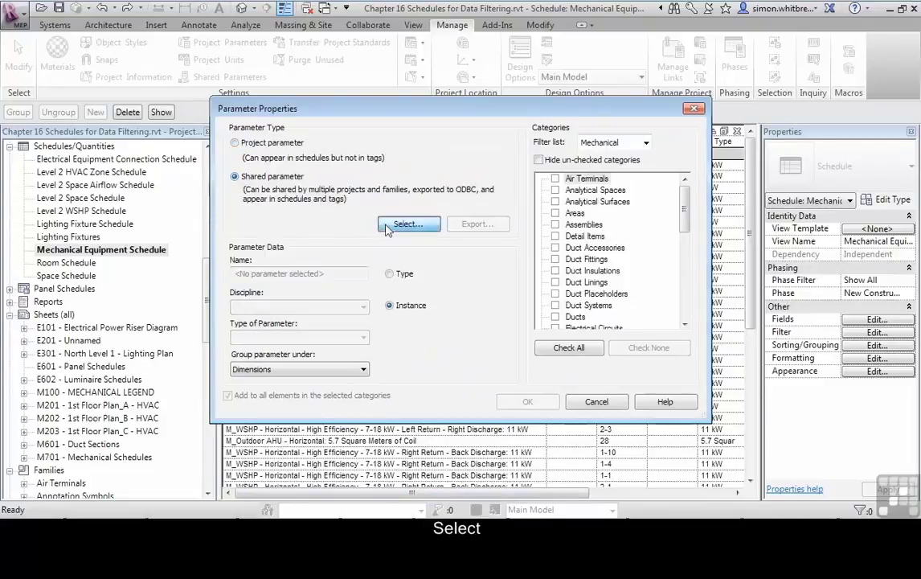
{"action": "left_click", "coordinate": [389, 225]}
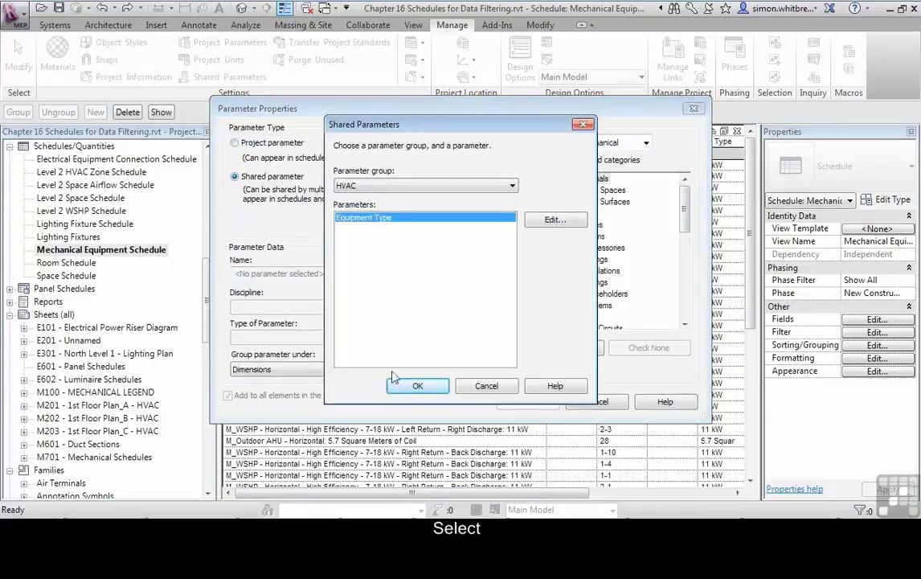
{"action": "left_click", "coordinate": [417, 386]}
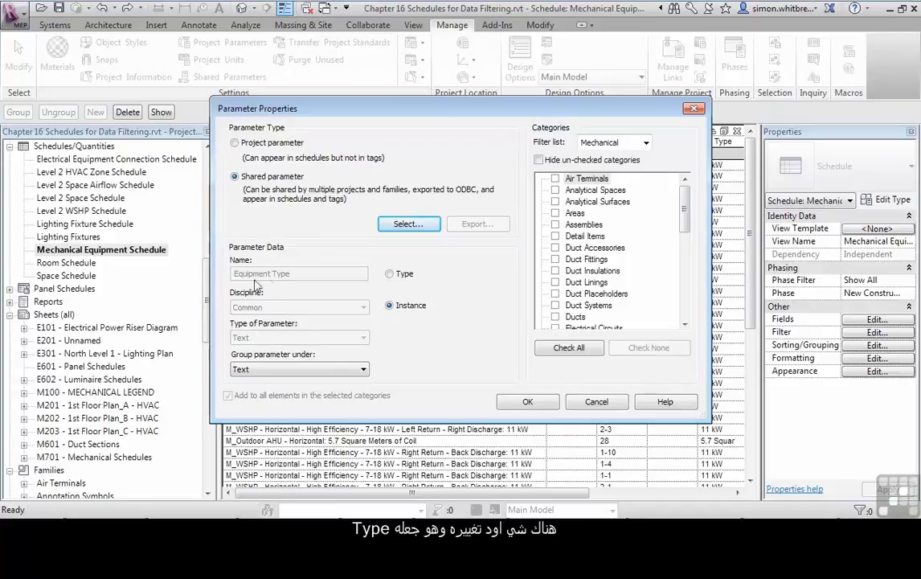
{"action": "left_click", "coordinate": [389, 275]}
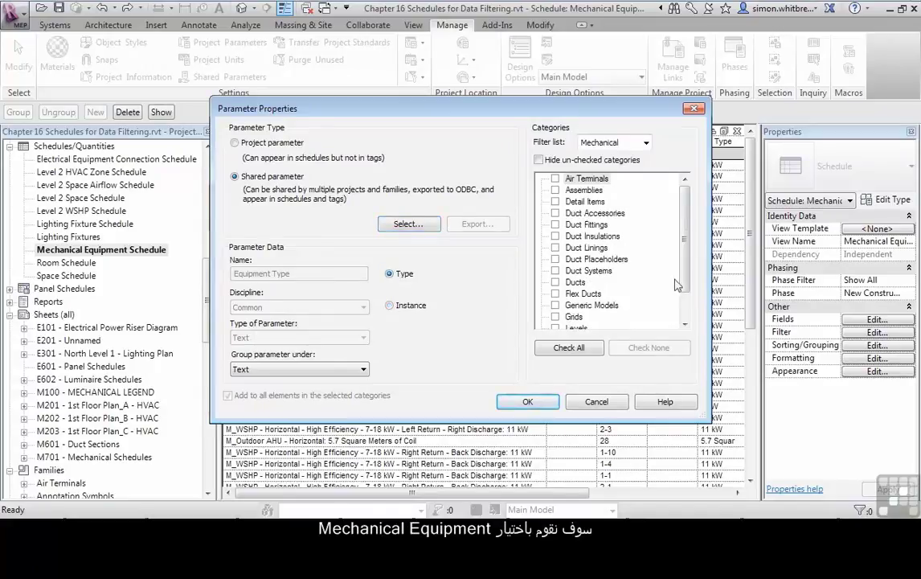
{"action": "scroll", "coordinate": [615, 257], "scroll_direction": "down", "scroll_amount": 1}
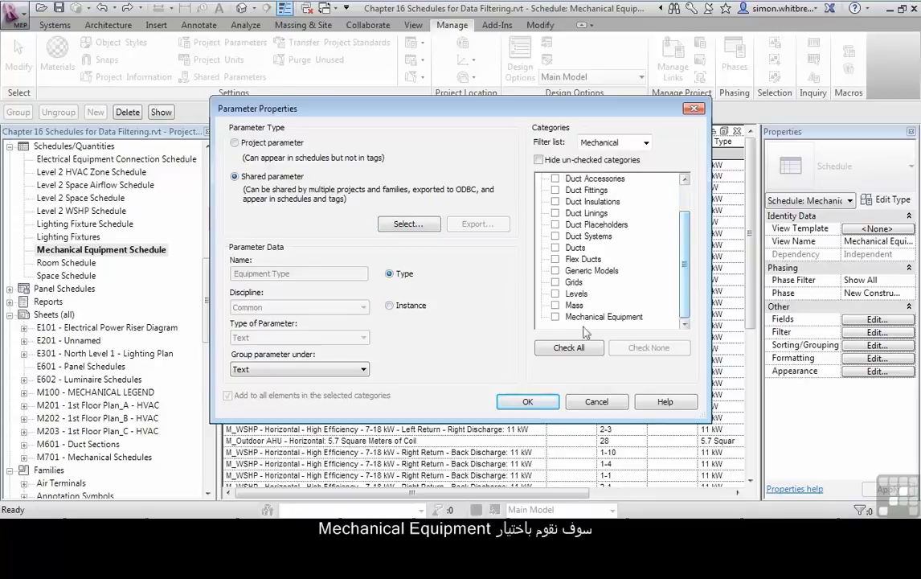
{"action": "left_click", "coordinate": [555, 317]}
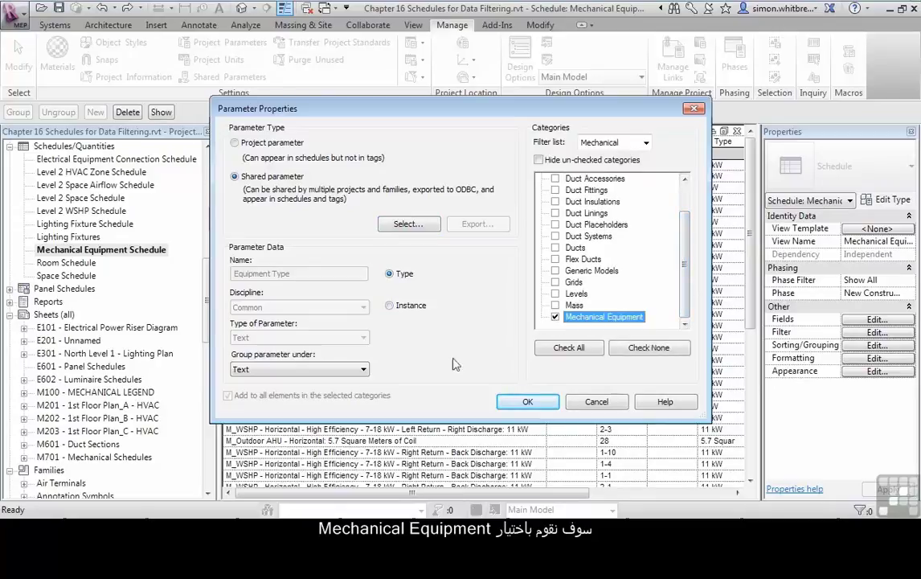
{"action": "left_click", "coordinate": [526, 402]}
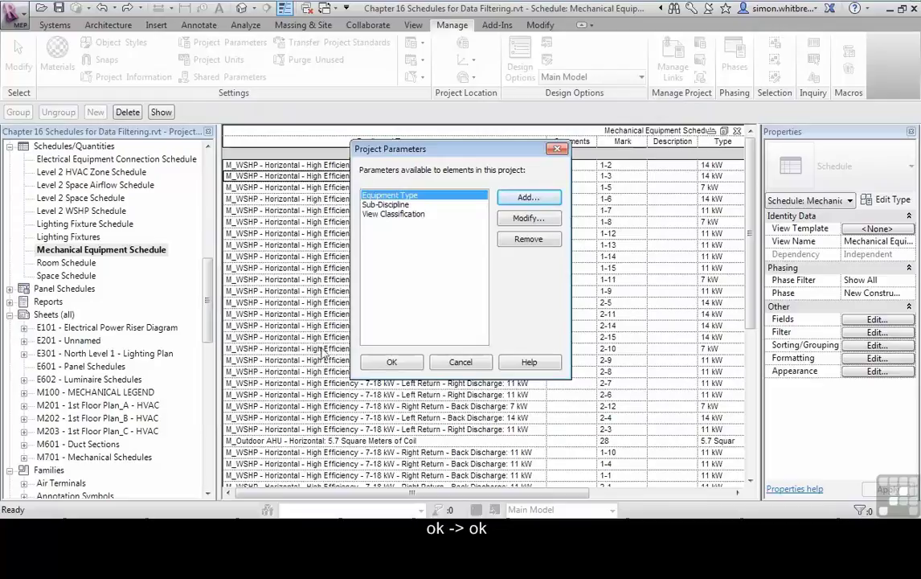
{"action": "left_click", "coordinate": [391, 362]}
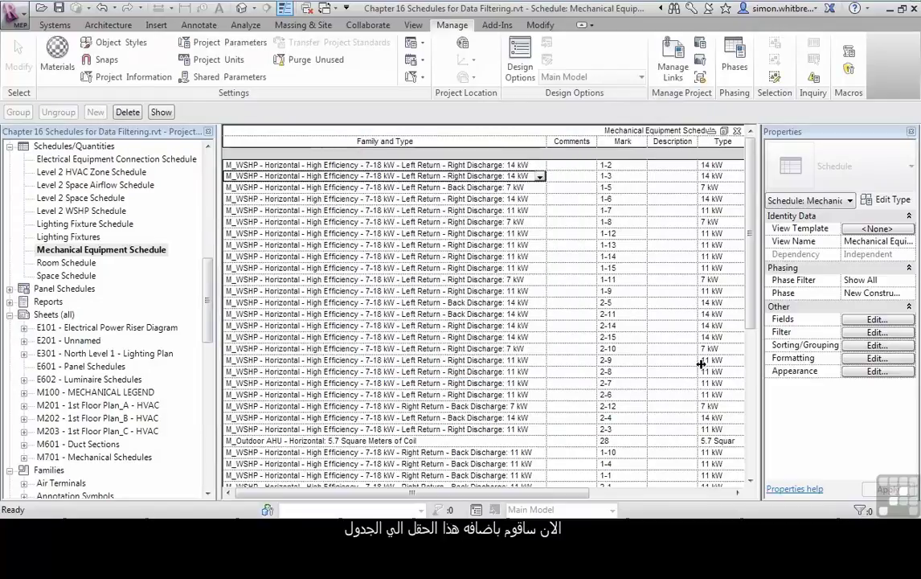
- Add the Equipment Type field to the schedule and move it to the top of the order
{"action": "left_click", "coordinate": [858, 322]}
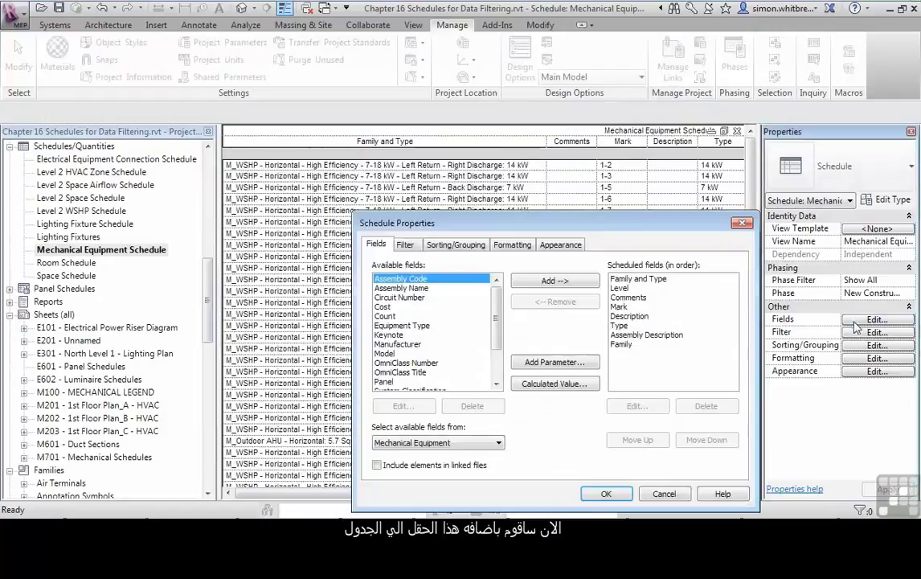
{"action": "left_click", "coordinate": [394, 326]}
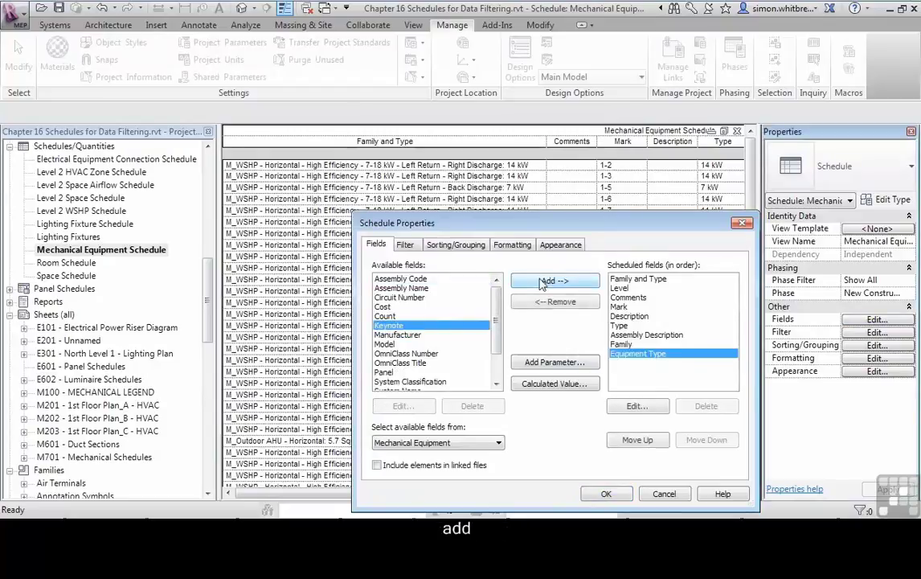
{"action": "left_click", "coordinate": [638, 441]}
{"action": "left_click", "coordinate": [638, 440]}
{"action": "left_click", "coordinate": [638, 441]}
{"action": "left_click", "coordinate": [637, 440]}
{"action": "left_click", "coordinate": [638, 440]}
{"action": "left_click", "coordinate": [638, 440]}
{"action": "left_click", "coordinate": [638, 441]}
{"action": "left_click", "coordinate": [637, 441]}
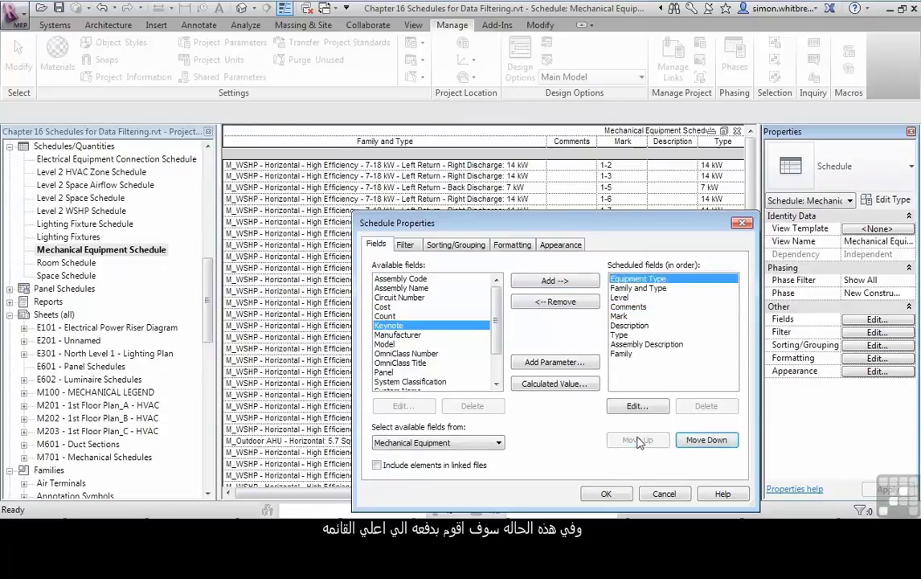
{"action": "left_click", "coordinate": [605, 494]}
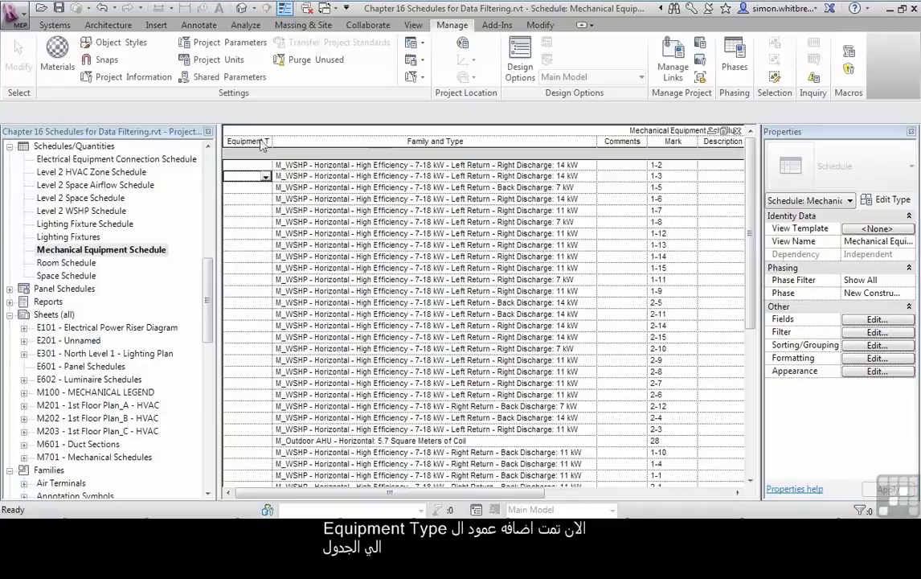
- Widen the Equipment Type column and enter WSHP for the 14 kW Left Return – Right Discharge type
{"action": "left_click_drag", "start_coordinate": [272, 138], "coordinate": [316, 138]}
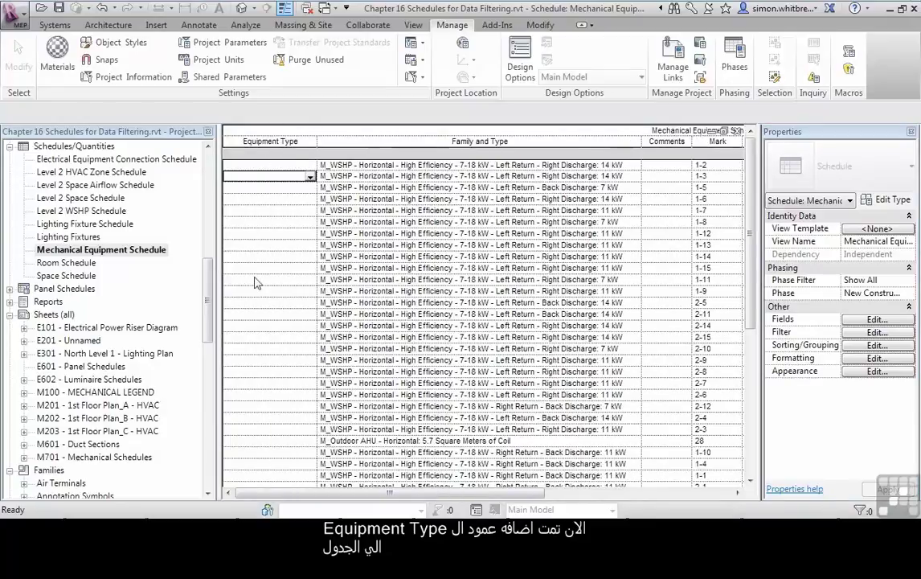
{"action": "left_click", "coordinate": [261, 166]}
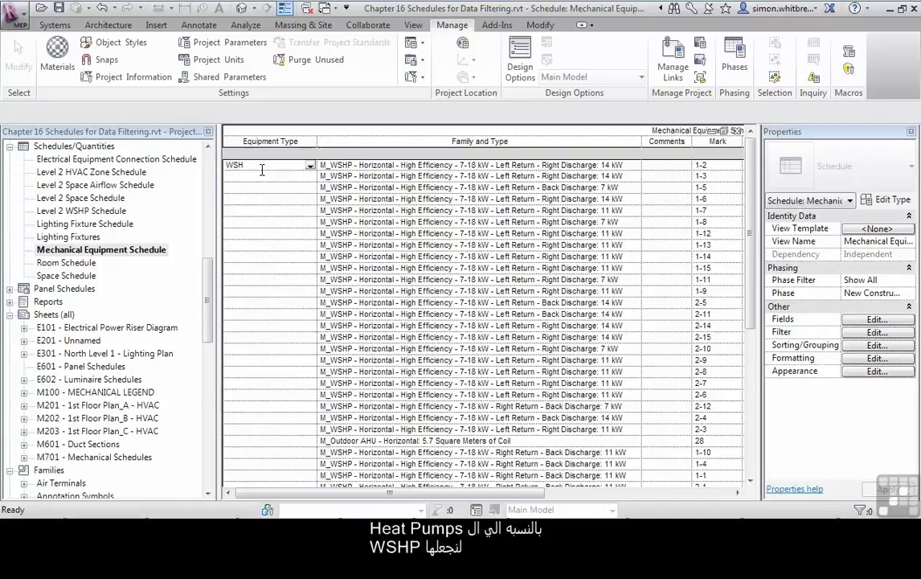
{"action": "key", "text": "Return"}
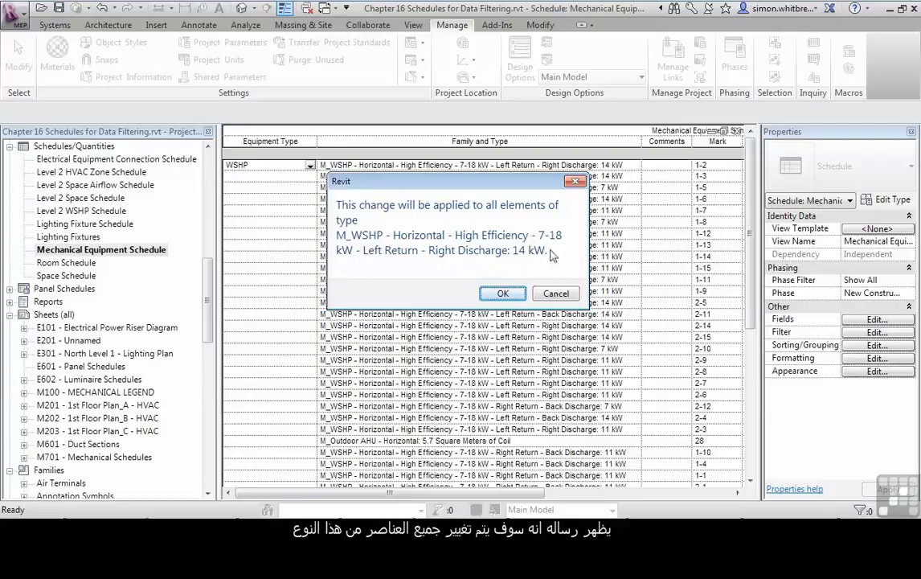
{"action": "left_click", "coordinate": [500, 294]}
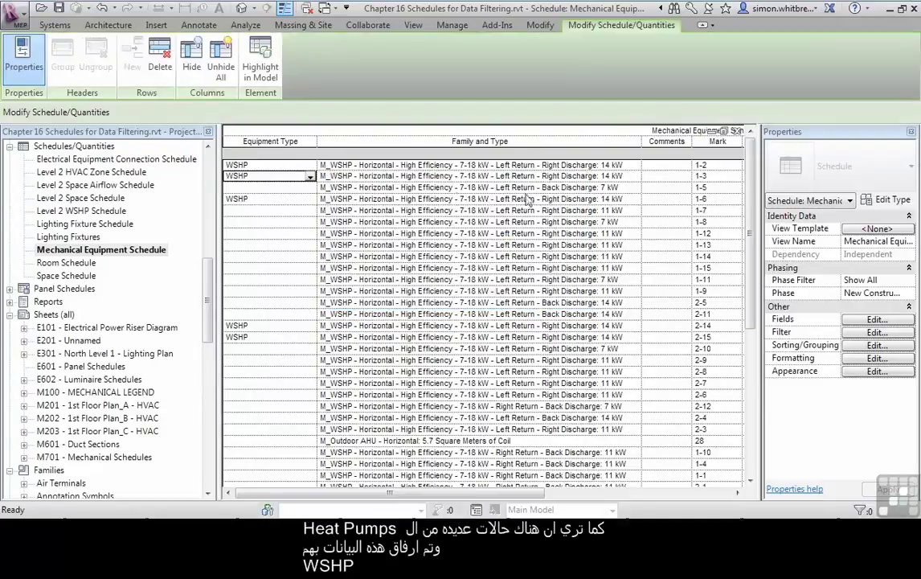
{"action": "left_click_drag", "start_coordinate": [750, 209], "coordinate": [756, 372]}
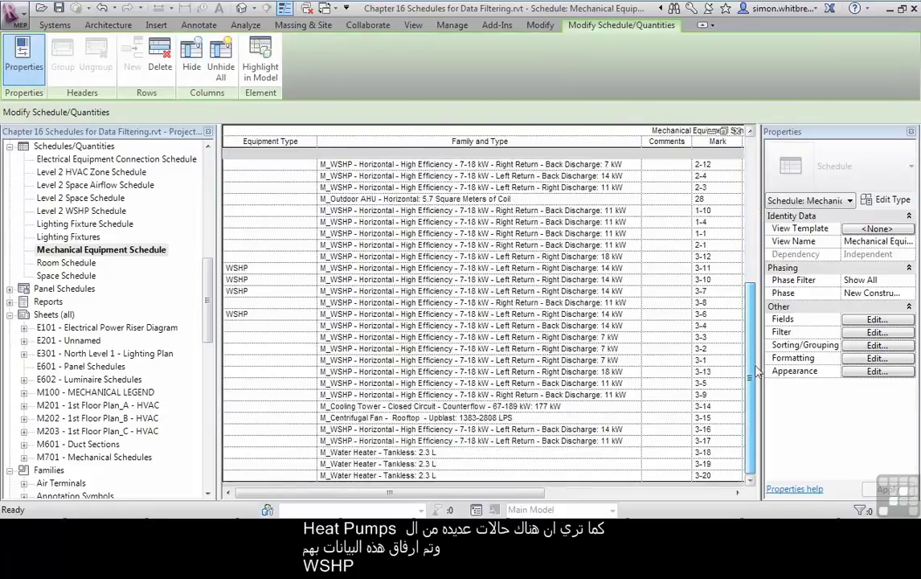
{"action": "scroll", "coordinate": [482, 242], "scroll_direction": "up", "scroll_amount": 7}
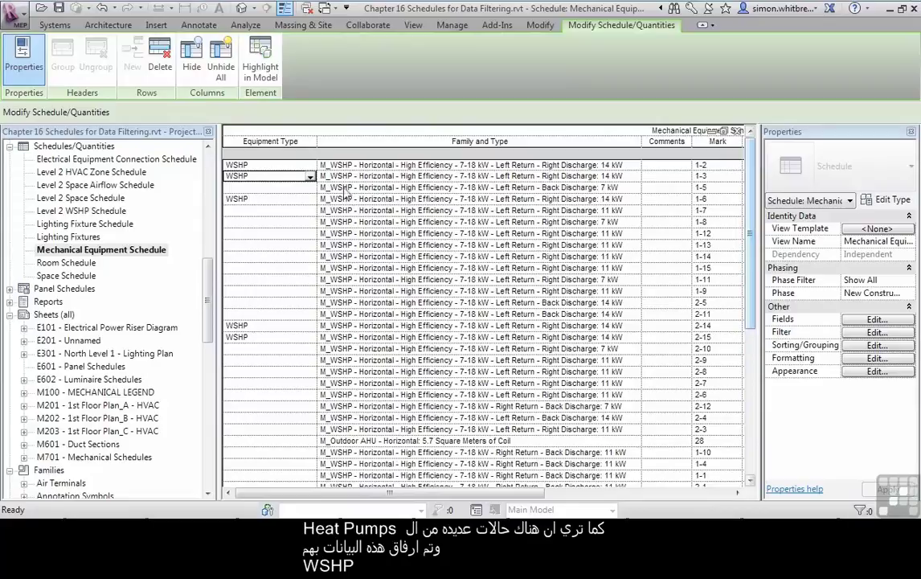
{"action": "left_click", "coordinate": [278, 188]}
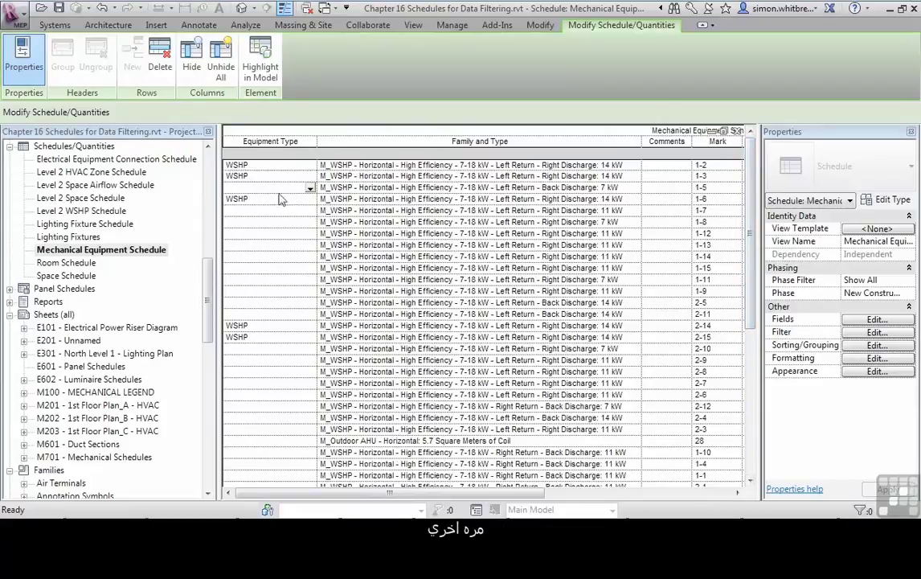
- Set Equipment Type to WSHP for rows 1-5, 1-7 and 1-8
{"action": "left_click", "coordinate": [310, 190]}
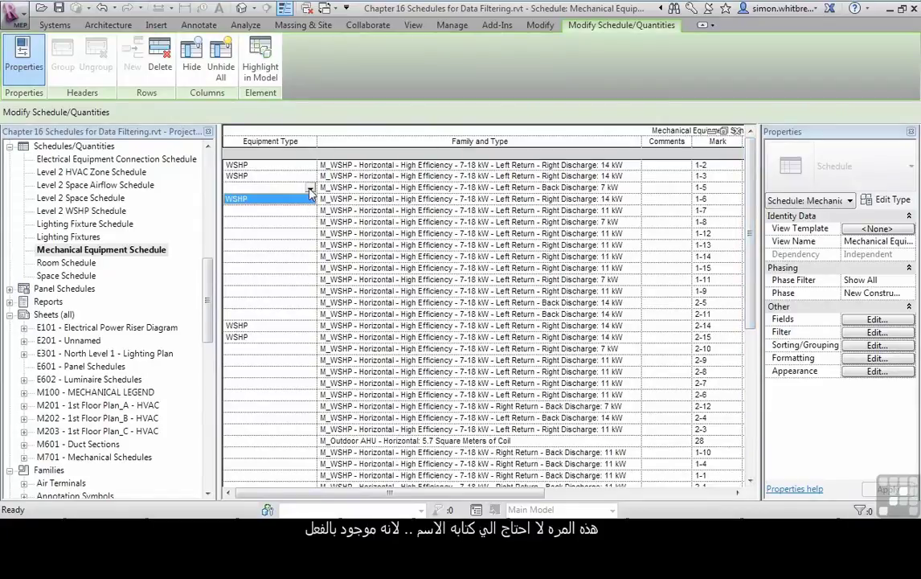
{"action": "left_click", "coordinate": [271, 203]}
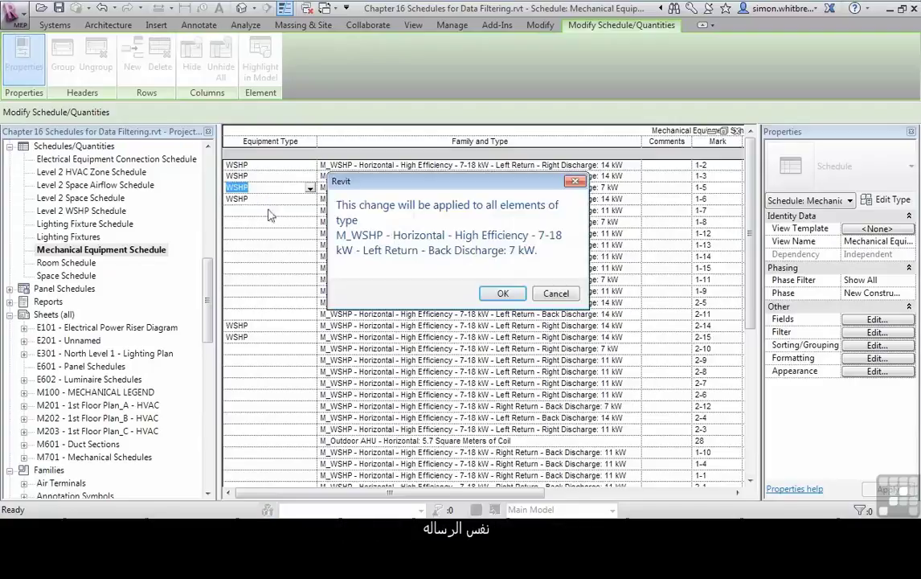
{"action": "left_click", "coordinate": [503, 294]}
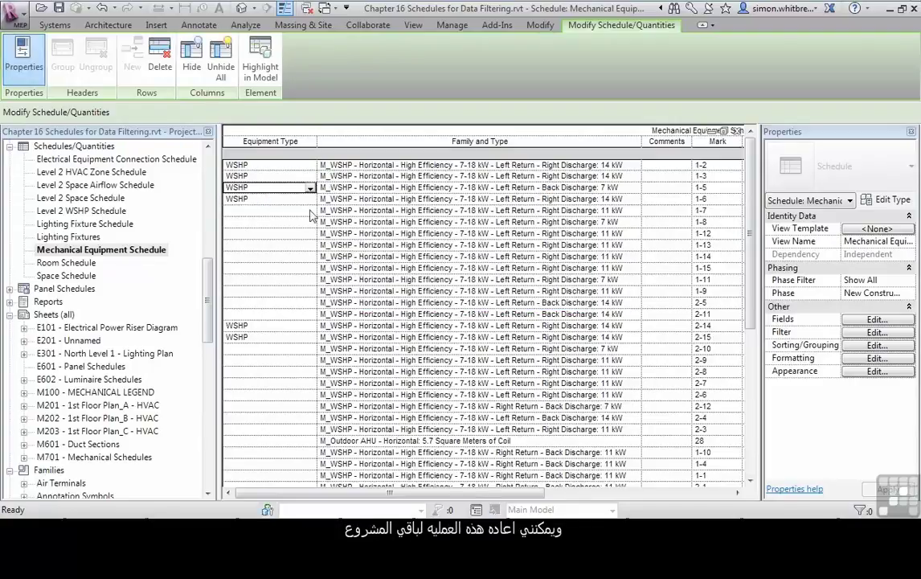
{"action": "left_click", "coordinate": [241, 211]}
{"action": "left_click", "coordinate": [238, 222]}
{"action": "left_click", "coordinate": [502, 293]}
{"action": "left_click", "coordinate": [310, 221]}
{"action": "left_click", "coordinate": [242, 208]}
{"action": "left_click", "coordinate": [502, 294]}
- Set Equipment Type to WSHP for rows 2-5 and 2-12
{"action": "left_click", "coordinate": [309, 303]}
{"action": "left_click", "coordinate": [241, 277]}
{"action": "left_click", "coordinate": [501, 293]}
{"action": "left_click", "coordinate": [310, 406]}
{"action": "left_click", "coordinate": [237, 426]}
{"action": "left_click", "coordinate": [503, 293]}
{"action": "scroll", "coordinate": [370, 306], "scroll_direction": "down", "scroll_amount": 4}
{"action": "left_click", "coordinate": [274, 302]}
- Enter AHU for the Outdoor AHU row and set row 1-10 to WSHP
{"action": "type", "text": "AH"}
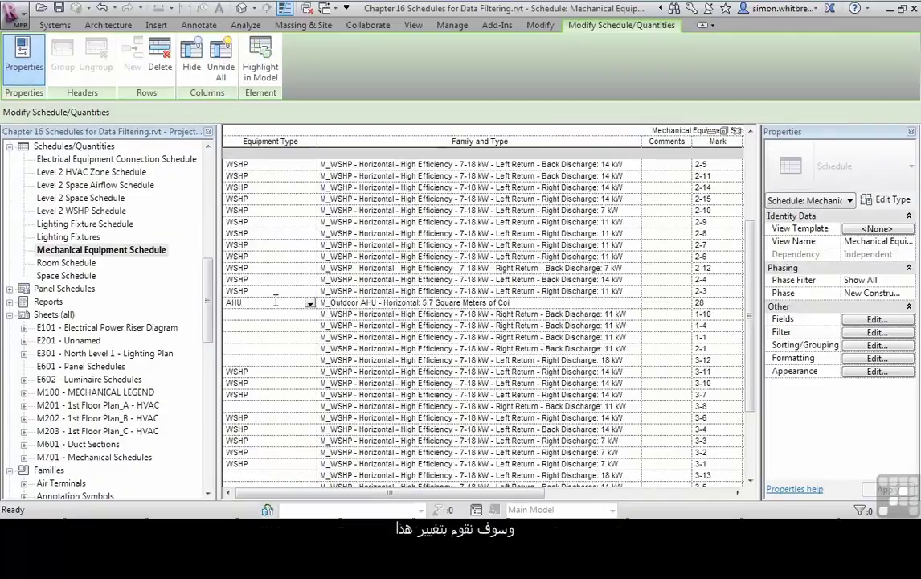
{"action": "type", "text": "U"}
{"action": "key", "text": "Return"}
{"action": "left_click", "coordinate": [465, 292]}
{"action": "left_click", "coordinate": [310, 315]}
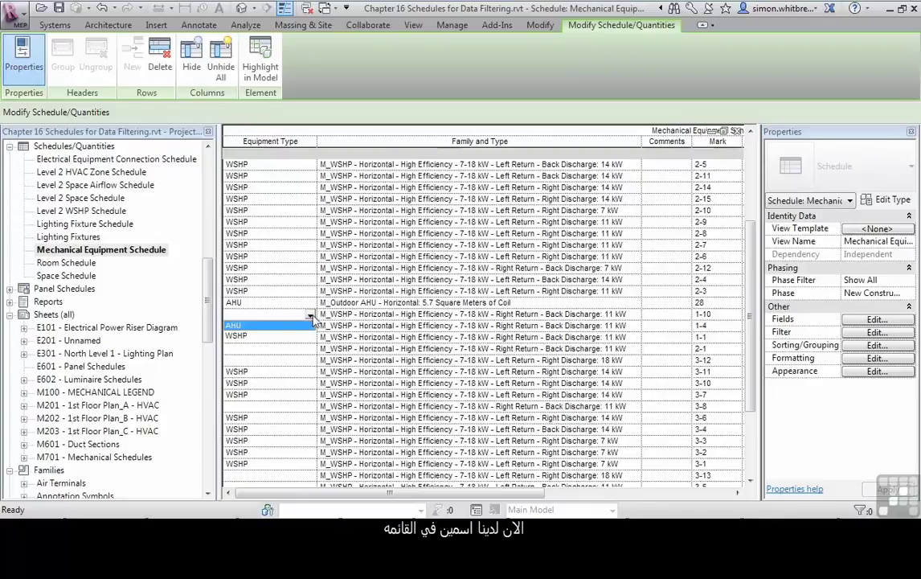
{"action": "left_click", "coordinate": [254, 337]}
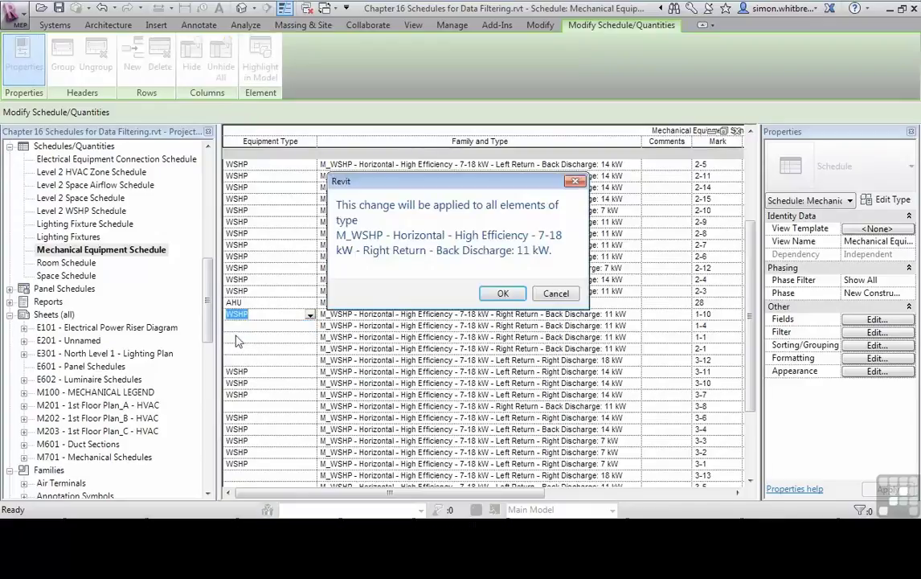
{"action": "left_click", "coordinate": [512, 295]}
- Set Equipment Type to WSHP for rows 3-12 and 3-5
{"action": "left_click", "coordinate": [273, 361]}
{"action": "left_click", "coordinate": [310, 360]}
{"action": "left_click", "coordinate": [266, 382]}
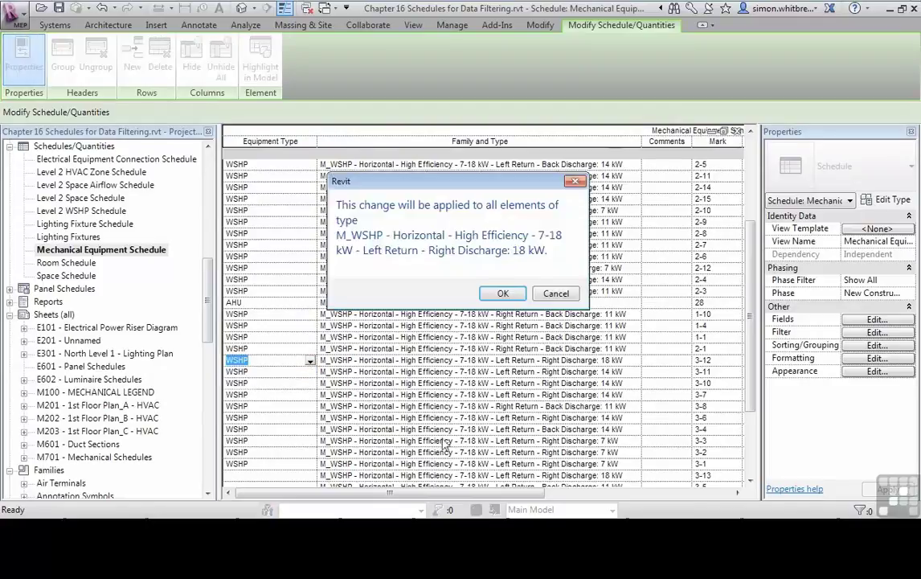
{"action": "left_click", "coordinate": [507, 297]}
{"action": "scroll", "coordinate": [747, 412], "scroll_direction": "down", "scroll_amount": 3}
{"action": "left_click", "coordinate": [277, 383]}
{"action": "left_click", "coordinate": [310, 384]}
{"action": "left_click", "coordinate": [245, 406]}
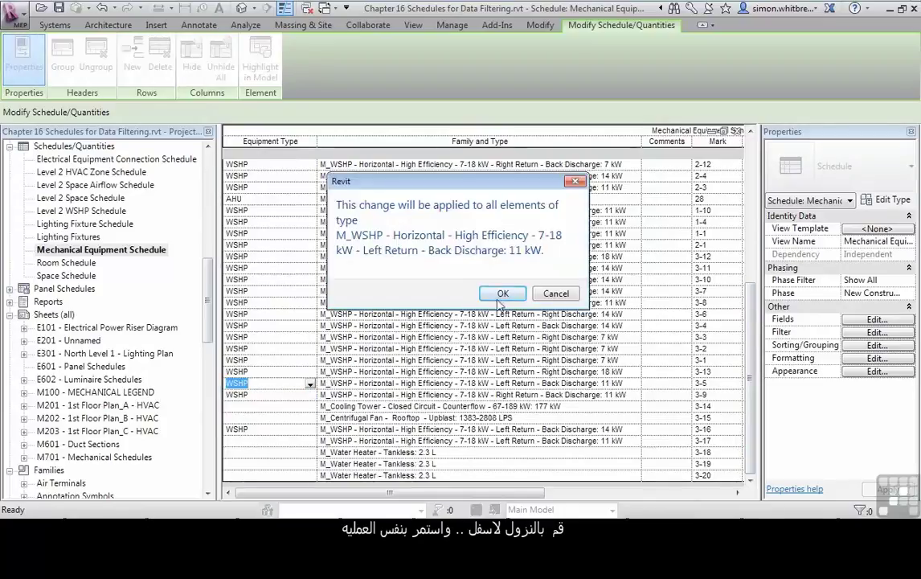
{"action": "left_click", "coordinate": [500, 292]}
- Enter FAN for the centrifugal fan, Cooling Tower for the cooling tower, and WH for the water heaters
{"action": "left_click", "coordinate": [254, 418]}
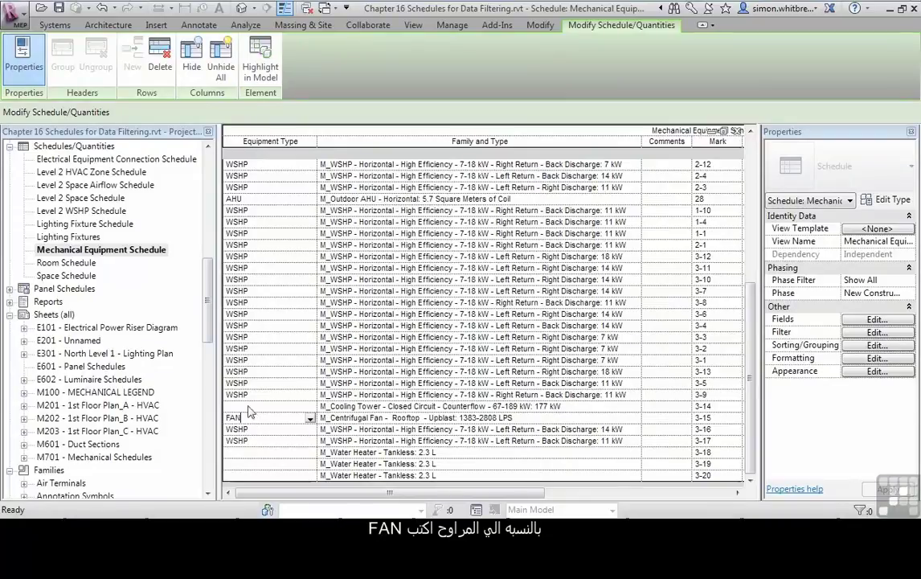
{"action": "key", "text": "Return"}
{"action": "key", "text": "Return"}
{"action": "left_click", "coordinate": [249, 406]}
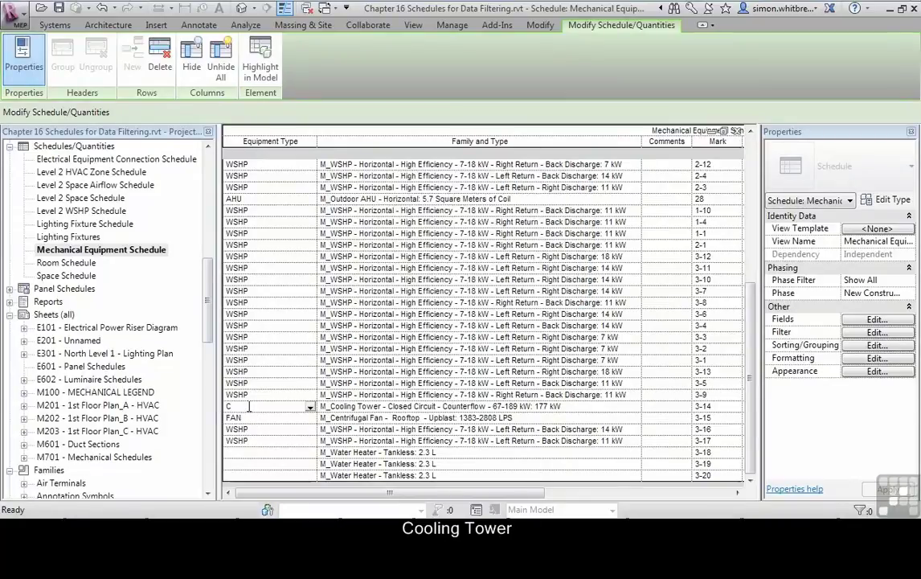
{"action": "type", "text": "Cooling Tower"}
{"action": "key", "text": "Return"}
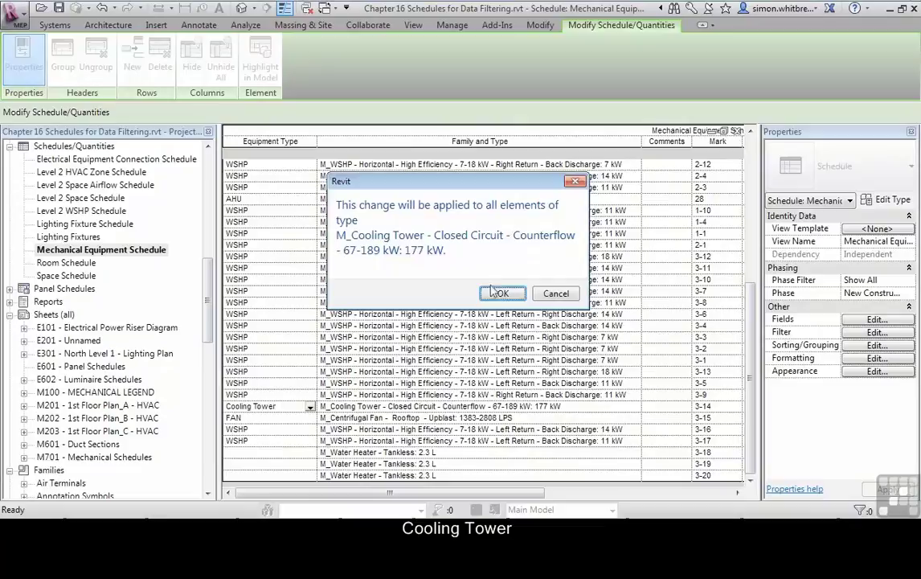
{"action": "left_click", "coordinate": [501, 292]}
{"action": "left_click", "coordinate": [274, 452]}
{"action": "type", "text": "WH"}
{"action": "key", "text": "Return"}
{"action": "left_click", "coordinate": [497, 294]}
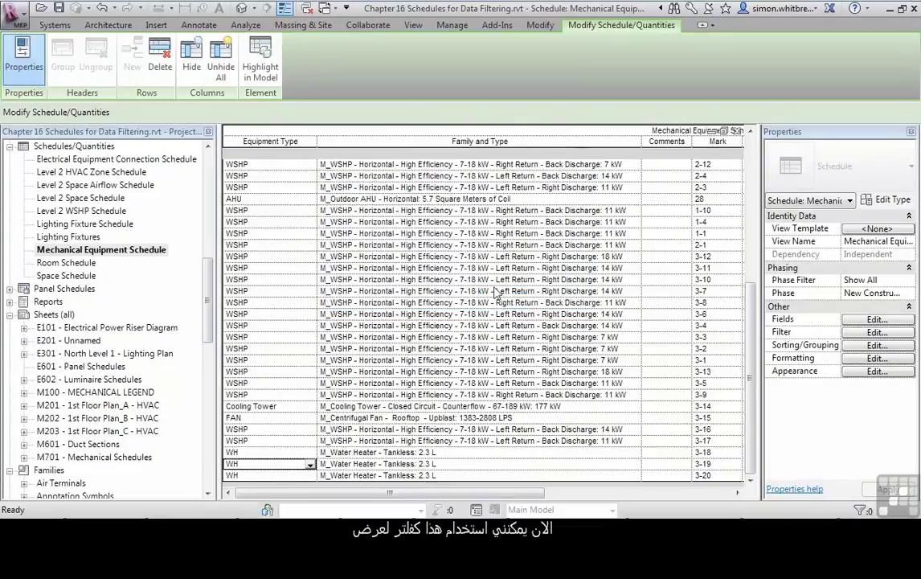
- Duplicate the Mechanical Equipment Schedule view in the Project Browser
{"action": "scroll", "coordinate": [405, 280], "scroll_direction": "up", "scroll_amount": 7}
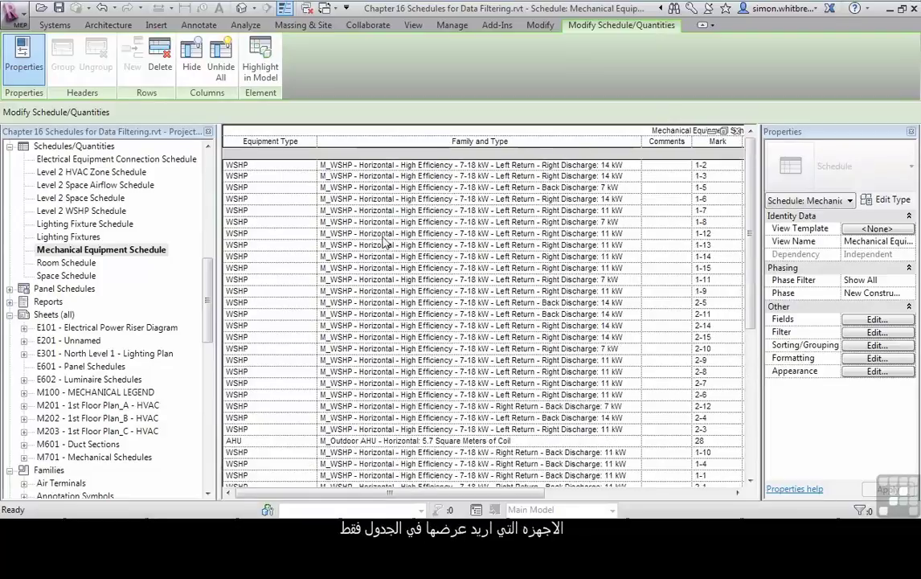
{"action": "left_click", "coordinate": [149, 250]}
{"action": "right_click", "coordinate": [59, 256]}
{"action": "mouse_move", "coordinate": [109, 332]}
{"action": "left_click", "coordinate": [291, 333]}
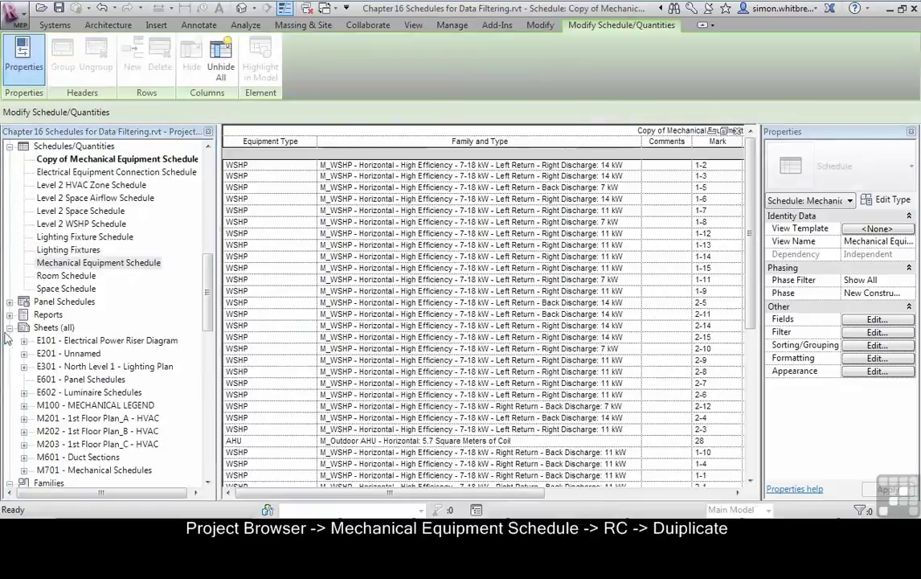
- Rename the copied schedule to 'Heat Pump Schedule'
{"action": "left_click", "coordinate": [77, 159]}
{"action": "right_click", "coordinate": [77, 159]}
{"action": "left_click", "coordinate": [101, 358]}
{"action": "left_click", "coordinate": [448, 254]}
{"action": "left_click_drag", "start_coordinate": [526, 255], "coordinate": [354, 259]}
{"action": "type", "text": "Heat "}
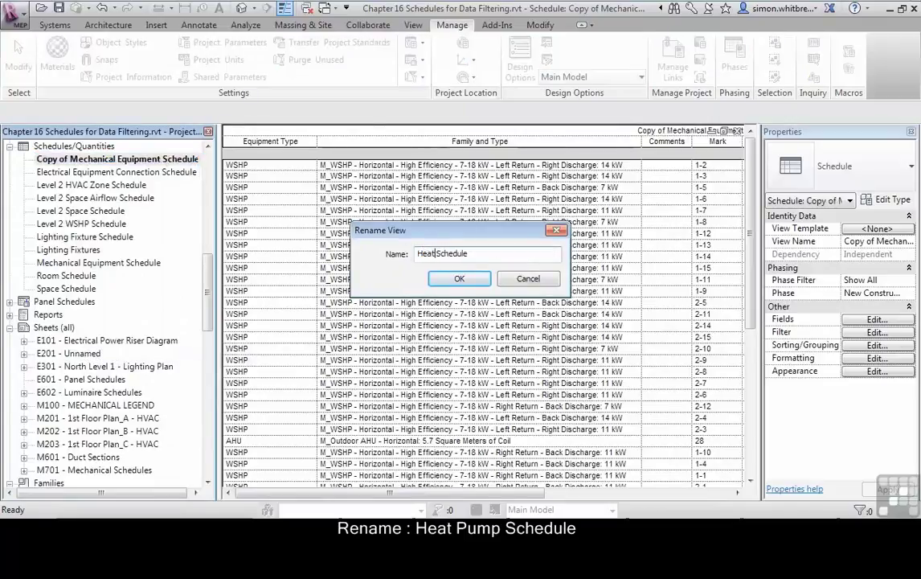
{"action": "type", "text": "Pump"}
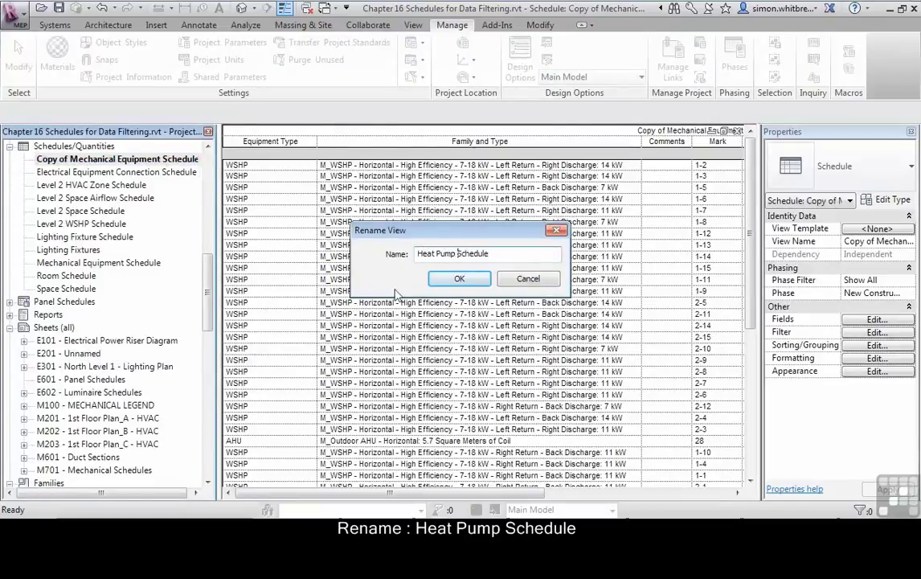
{"action": "key", "text": "Return"}
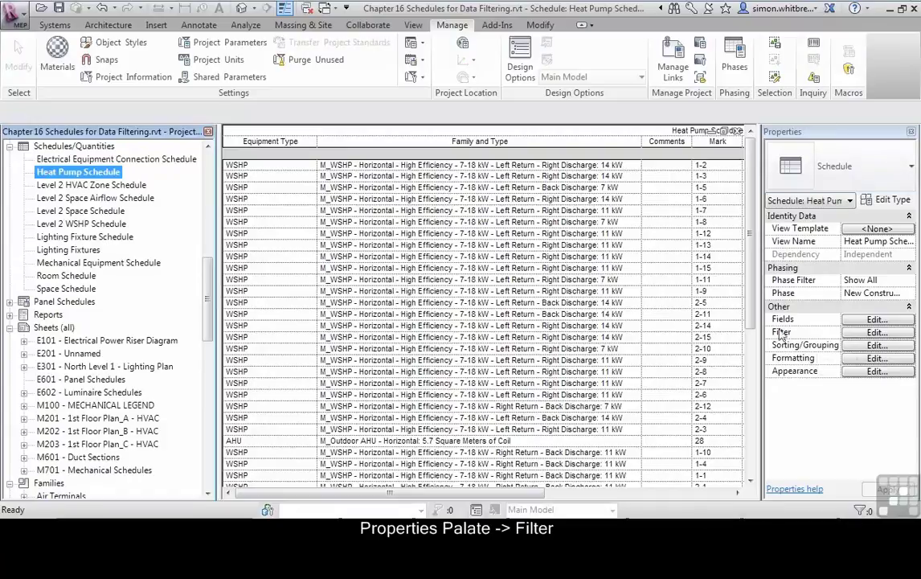
- In the schedule's Filter settings, set Equipment Type equals WSHP and apply it
{"action": "left_click", "coordinate": [876, 332]}
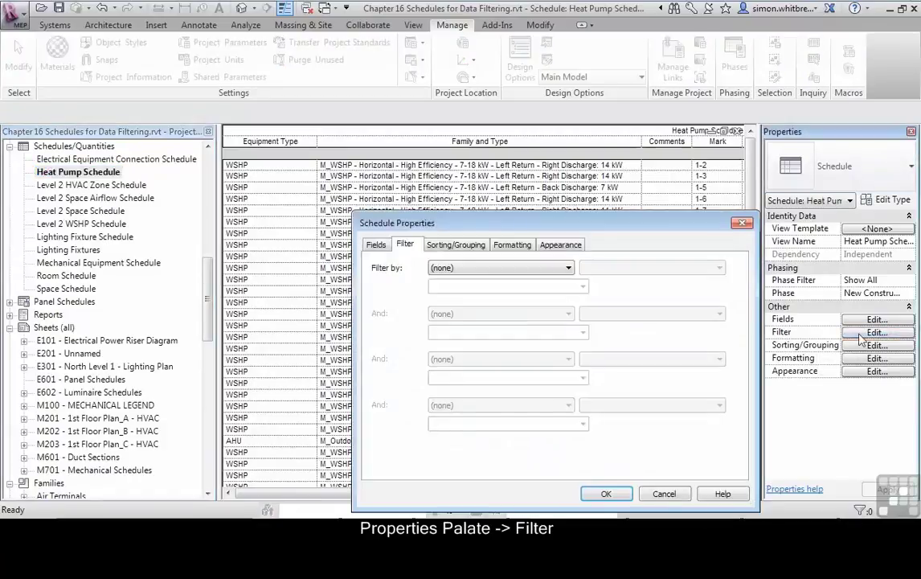
{"action": "left_click", "coordinate": [471, 268]}
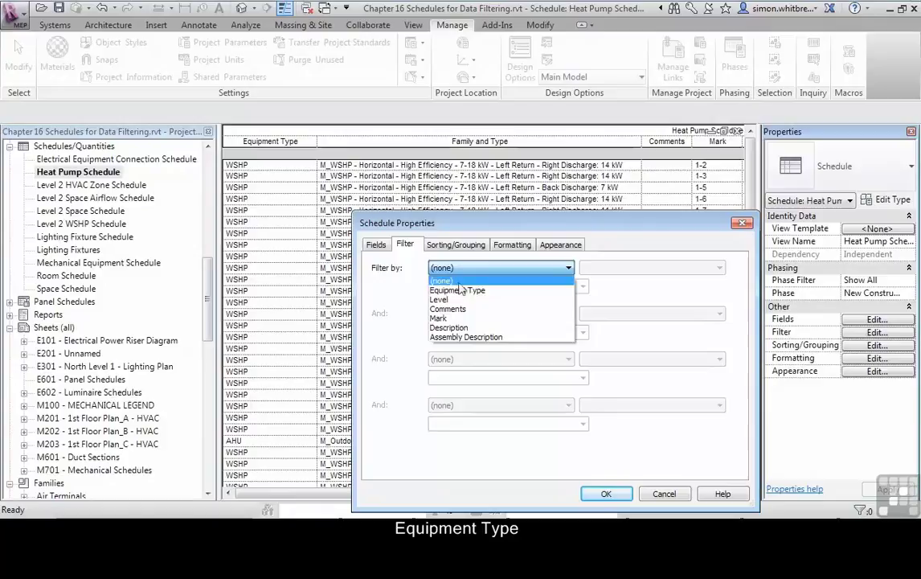
{"action": "left_click", "coordinate": [470, 291]}
{"action": "left_click", "coordinate": [613, 268]}
{"action": "left_click", "coordinate": [595, 291]}
{"action": "left_click", "coordinate": [508, 287]}
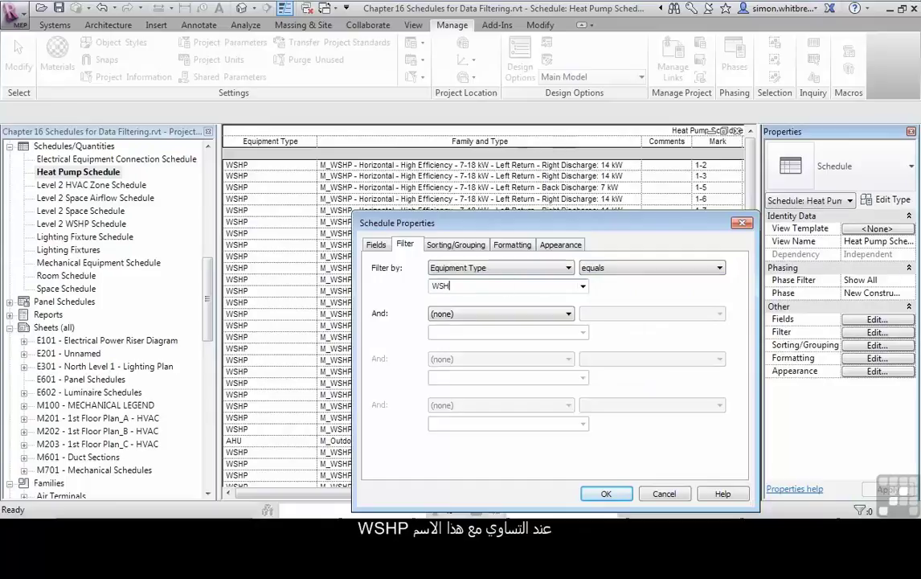
{"action": "left_click", "coordinate": [604, 493]}
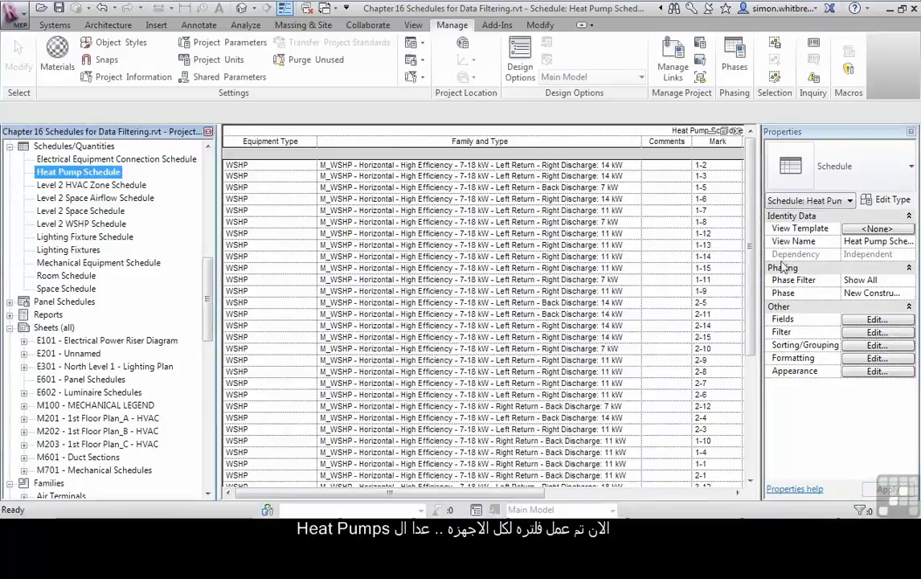
- Hide the Equipment Type column from the Heat Pump Schedule's header
{"action": "left_click_drag", "start_coordinate": [752, 177], "coordinate": [738, 298]}
{"action": "scroll", "coordinate": [734, 322], "scroll_direction": "up", "scroll_amount": 5}
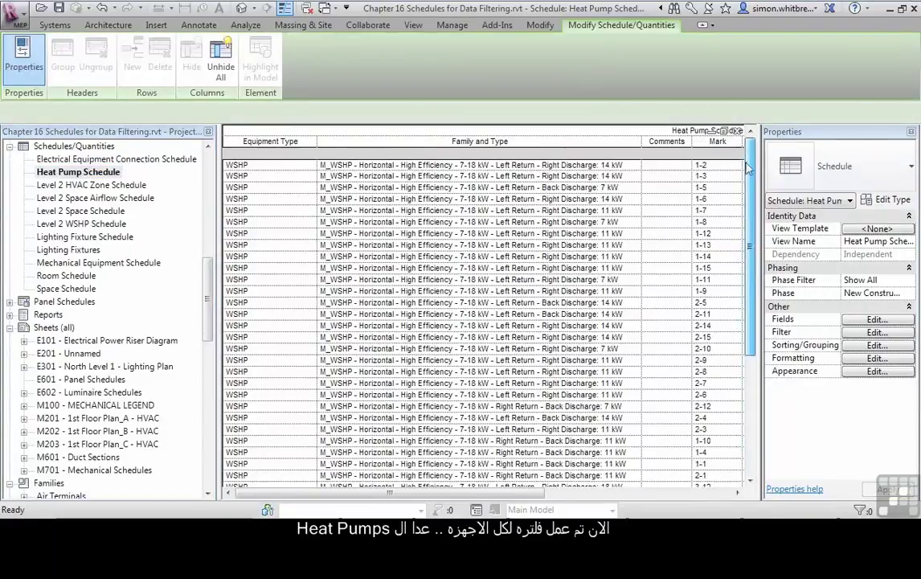
{"action": "right_click", "coordinate": [250, 143]}
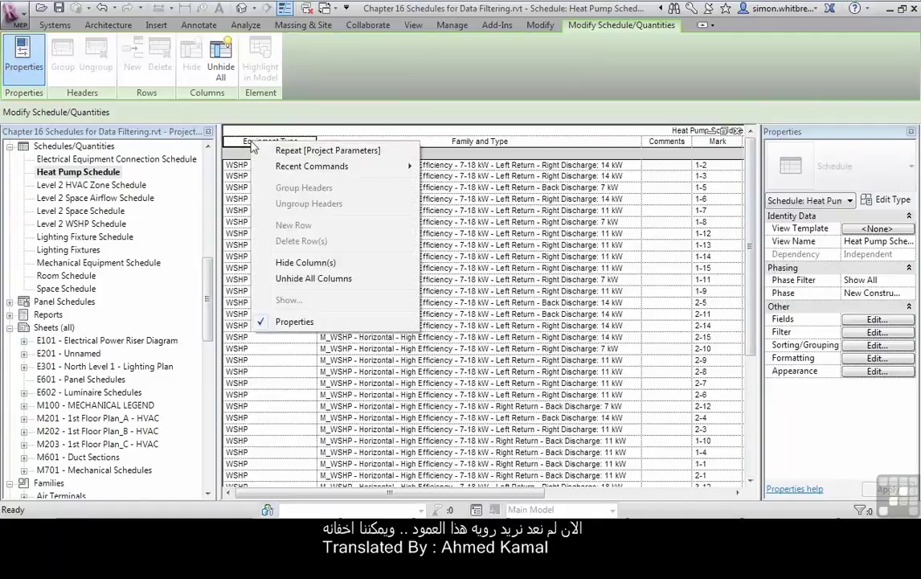
{"action": "left_click", "coordinate": [297, 267]}
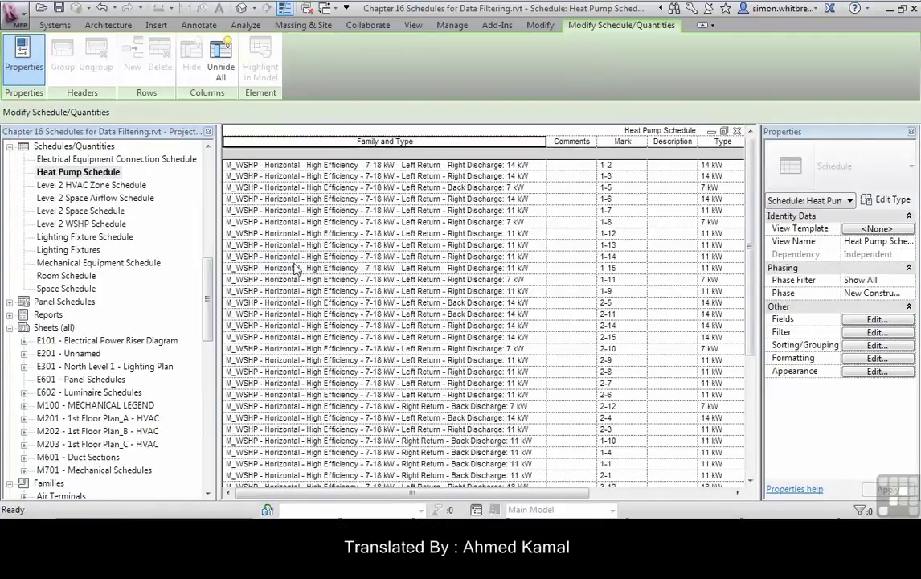